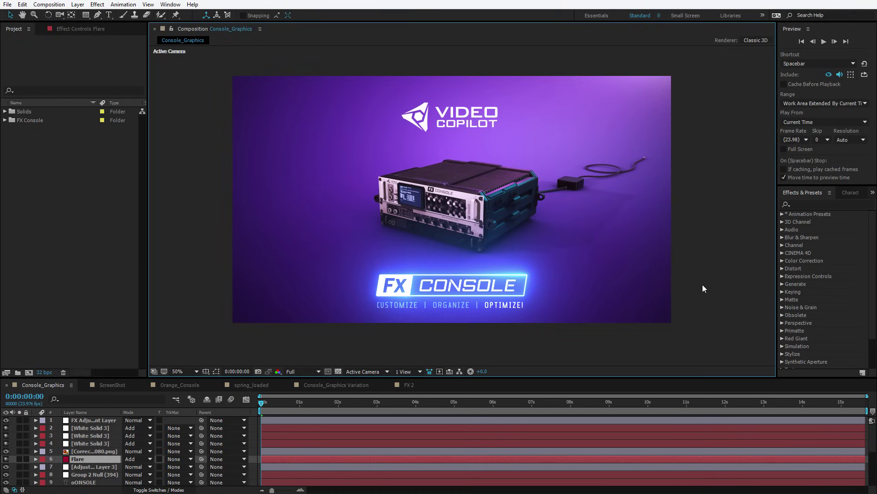
- Apply the Fast Blur effect to the FX Adjustment Layer through the FX Console search, and delete the effect
{"action": "left_click", "coordinate": [274, 420]}
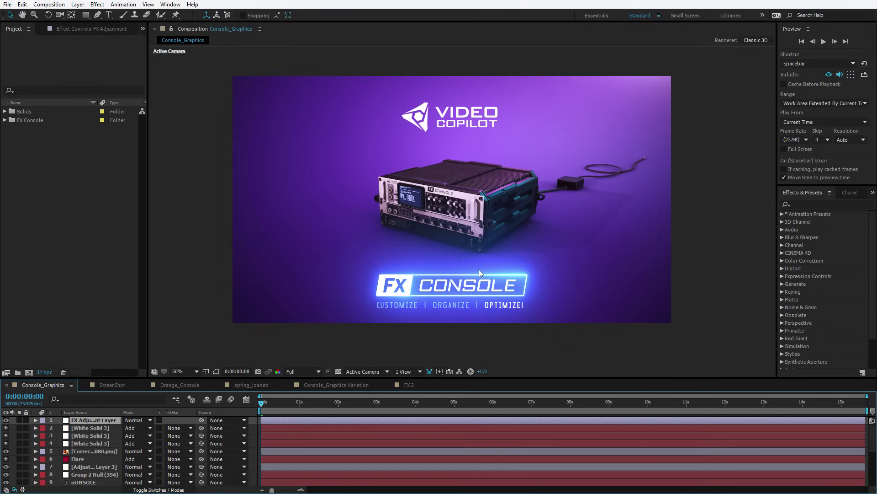
{"action": "key", "text": "ctrl+space"}
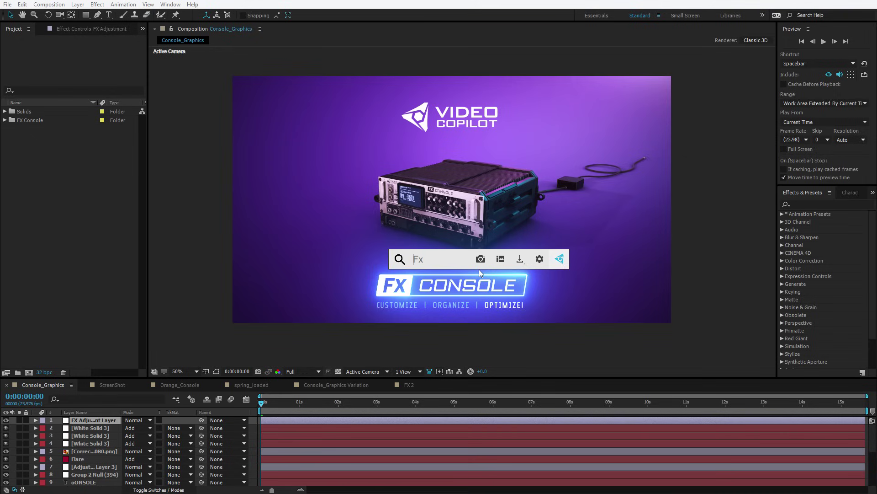
{"action": "type", "text": "fast"}
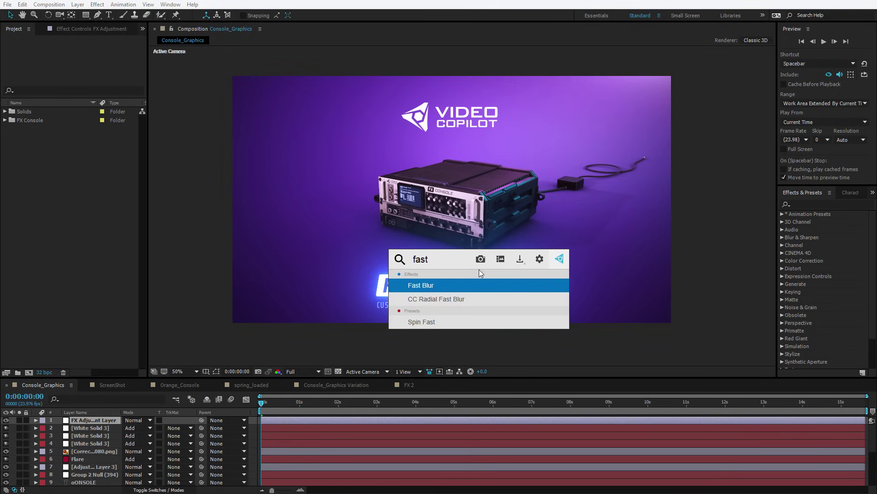
{"action": "key", "text": "Return"}
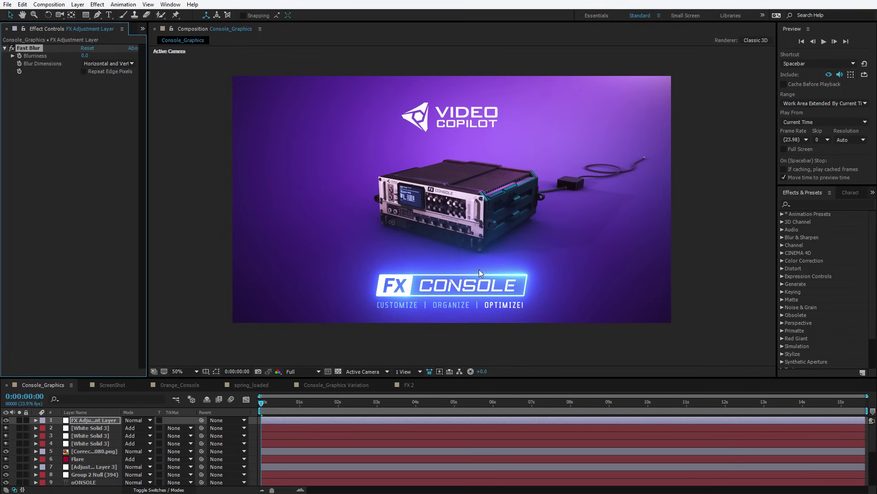
{"action": "key", "text": "Delete"}
- Search the FX Console for "ti", browse down the matching effects, and clear the search
{"action": "key", "text": "ctrl+space"}
{"action": "type", "text": "t"}
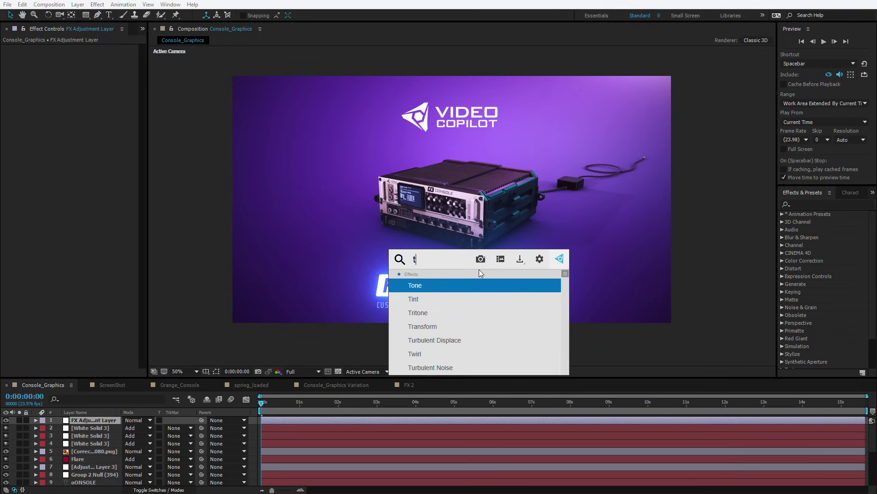
{"action": "type", "text": "i"}
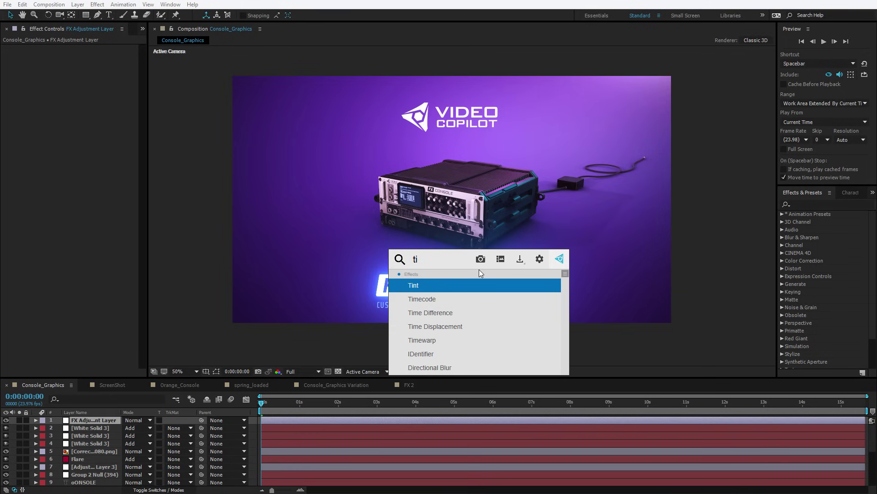
{"action": "key", "text": "Down"}
{"action": "key", "text": "Down"}
{"action": "key", "text": "Down"}
{"action": "key", "text": "ctrl+a"}
{"action": "key", "text": "BackSpace"}
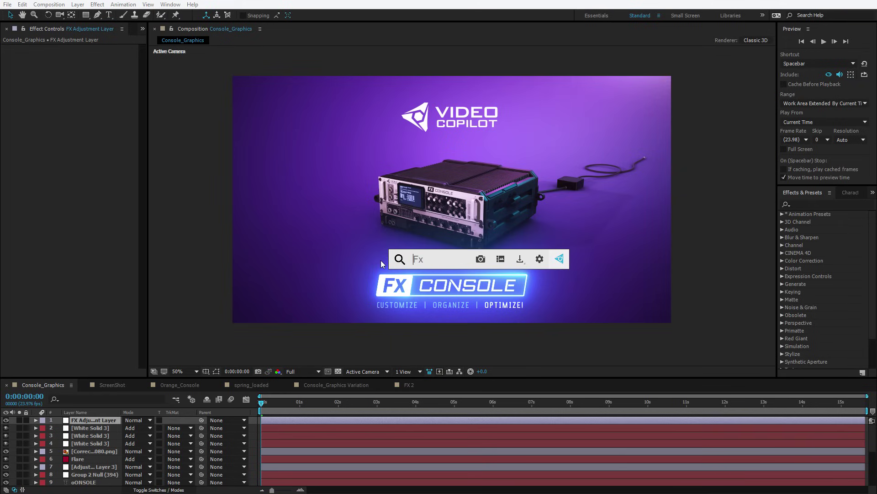
- Add the Tint, Glow and Noise effects to the FX Adjustment Layer through FX Console, and remove all of the layer's effects
{"action": "type", "text": "tin"}
{"action": "key", "text": "Return"}
{"action": "key", "text": "ctrl+space"}
{"action": "type", "text": "glow"}
{"action": "key", "text": "Return"}
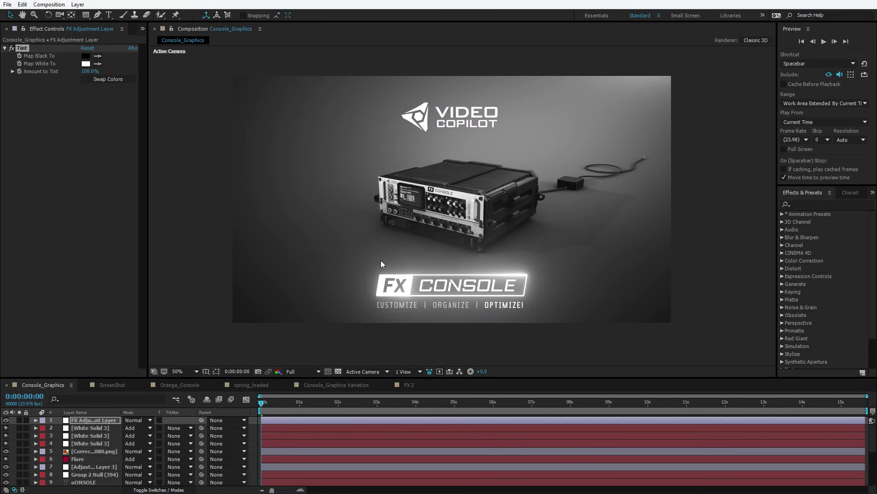
{"action": "key", "text": "ctrl+space"}
{"action": "type", "text": "noise"}
{"action": "key", "text": "Return"}
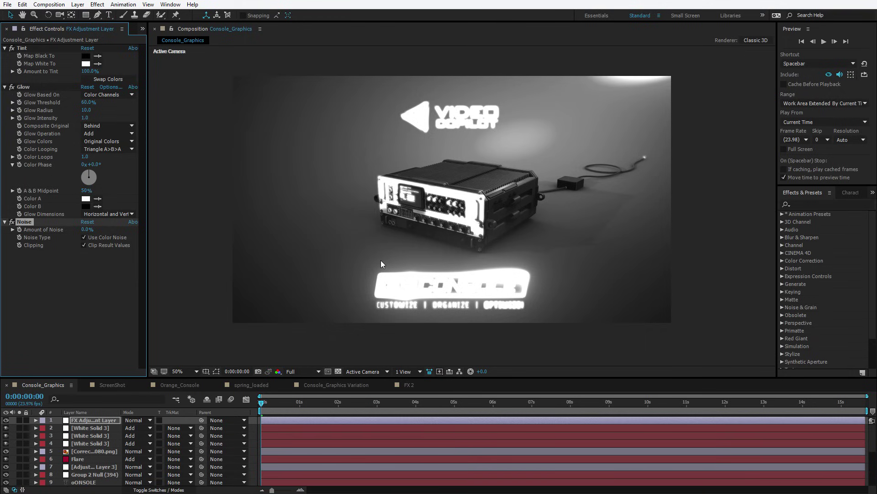
{"action": "left_click", "coordinate": [72, 293]}
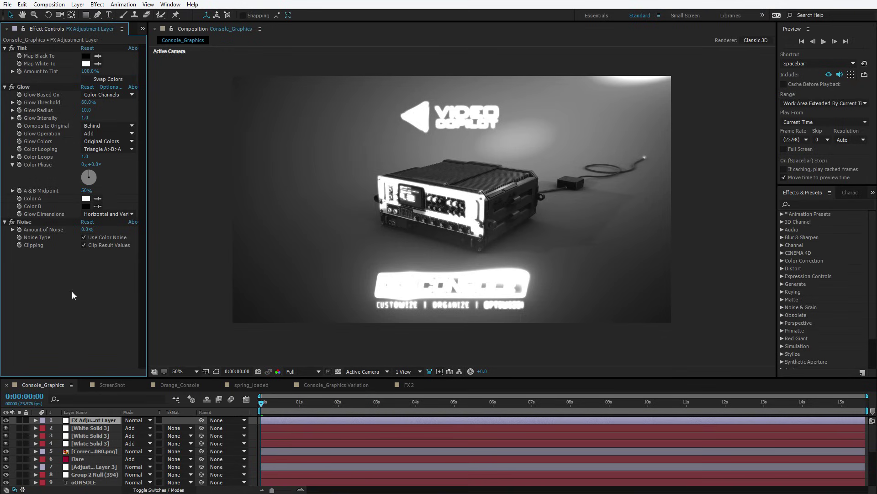
{"action": "key", "text": "ctrl+shift+e"}
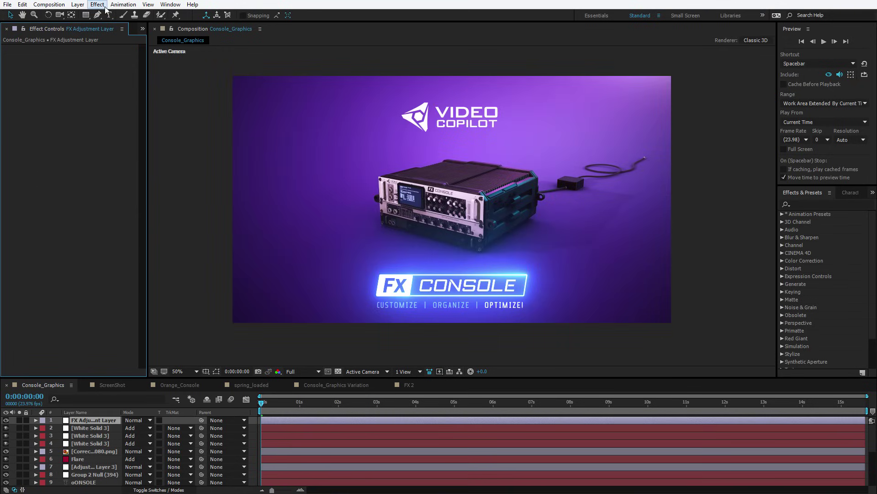
- Search Effects & Presets for "fast" and highlight Fast Blur without applying it, keeping the FX Adjustment Layer selected
{"action": "left_click", "coordinate": [799, 193]}
{"action": "type", "text": "fast"}
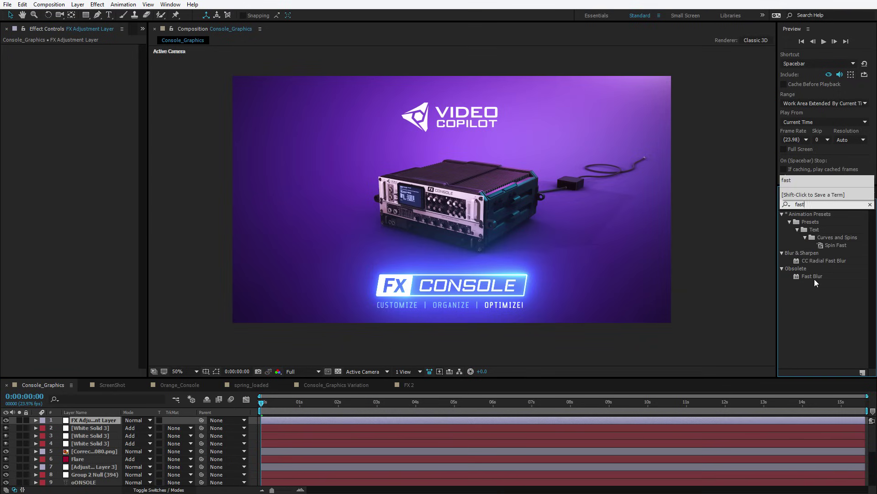
{"action": "left_click", "coordinate": [813, 278]}
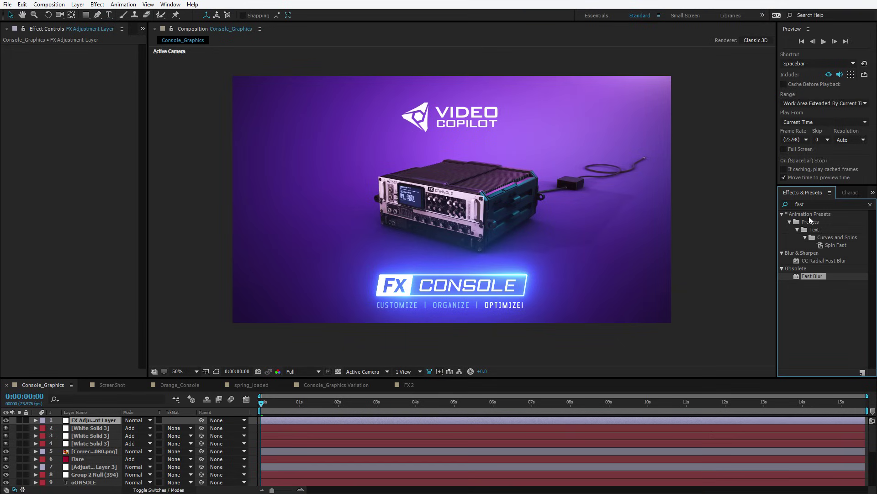
{"action": "left_click", "coordinate": [100, 418]}
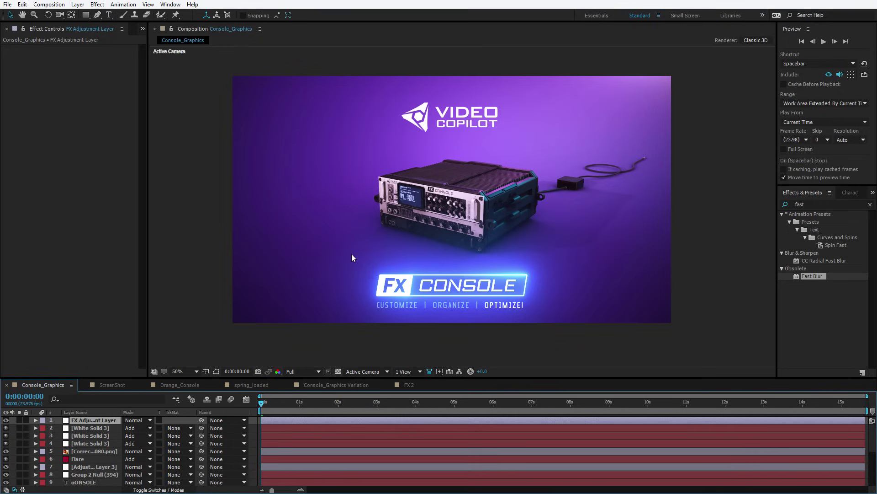
{"action": "left_click", "coordinate": [445, 250]}
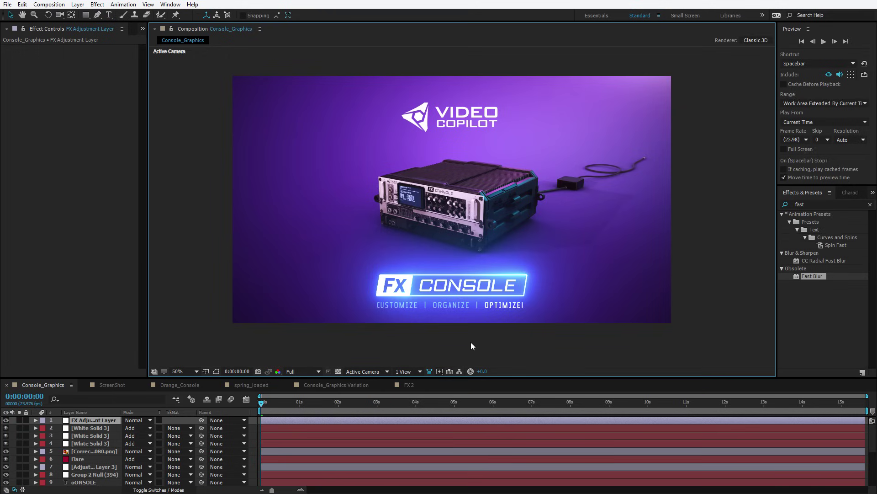
{"action": "left_click", "coordinate": [97, 4]}
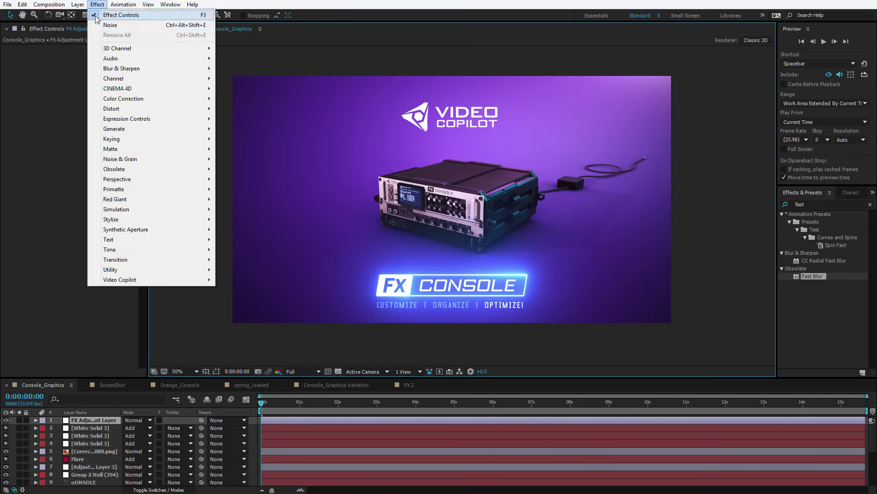
{"action": "left_click", "coordinate": [211, 312]}
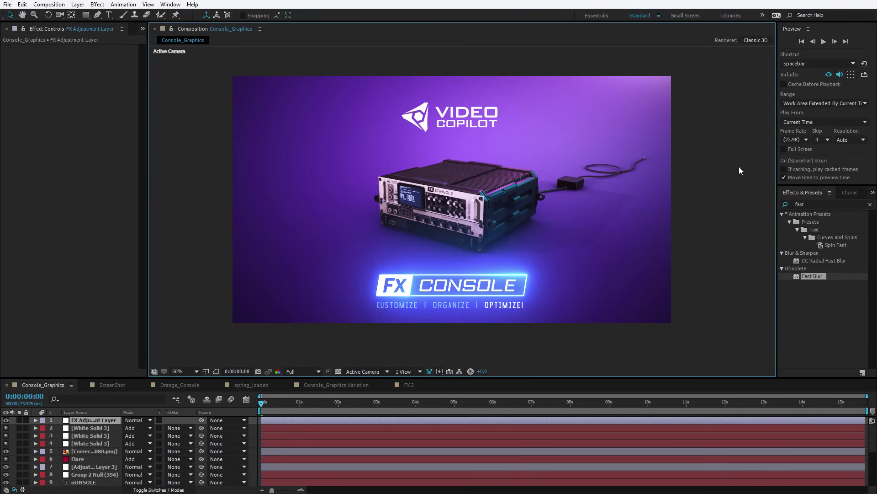
{"action": "left_click", "coordinate": [341, 352]}
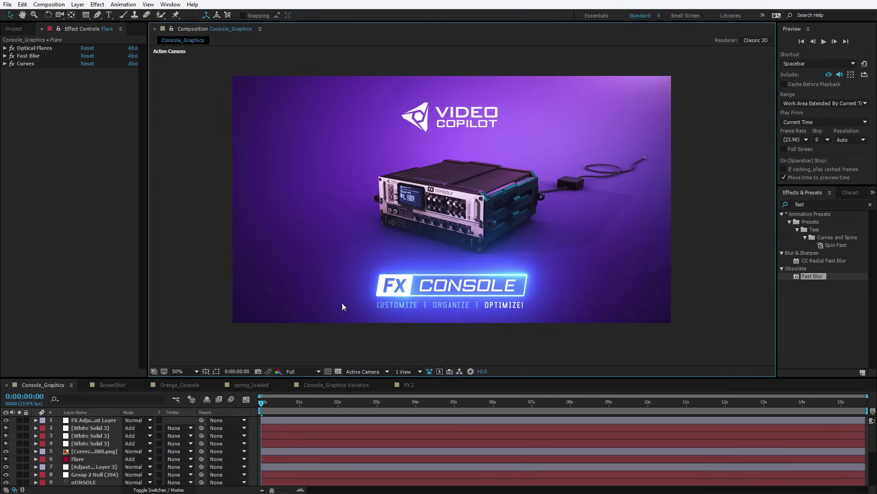
{"action": "left_click", "coordinate": [97, 4]}
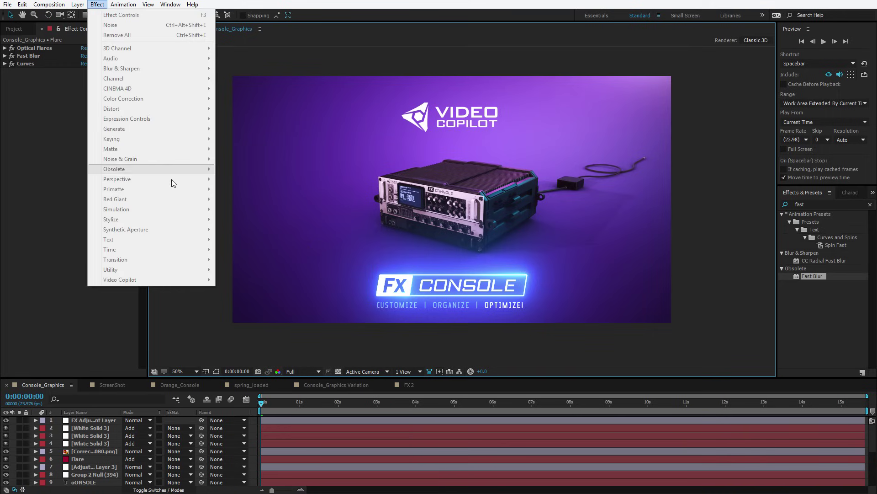
{"action": "left_click", "coordinate": [205, 316]}
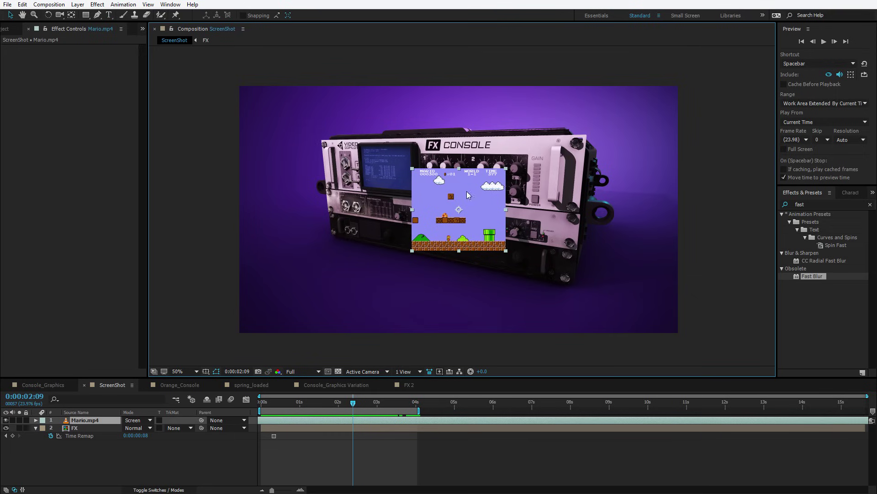
- Scrub the ScreenShot composition to 0:00:02:20 and apply Corner Pin to the Mario.mp4 layer through FX Console
{"action": "left_click", "coordinate": [283, 402]}
{"action": "left_click_drag", "start_coordinate": [312, 405], "coordinate": [371, 403]}
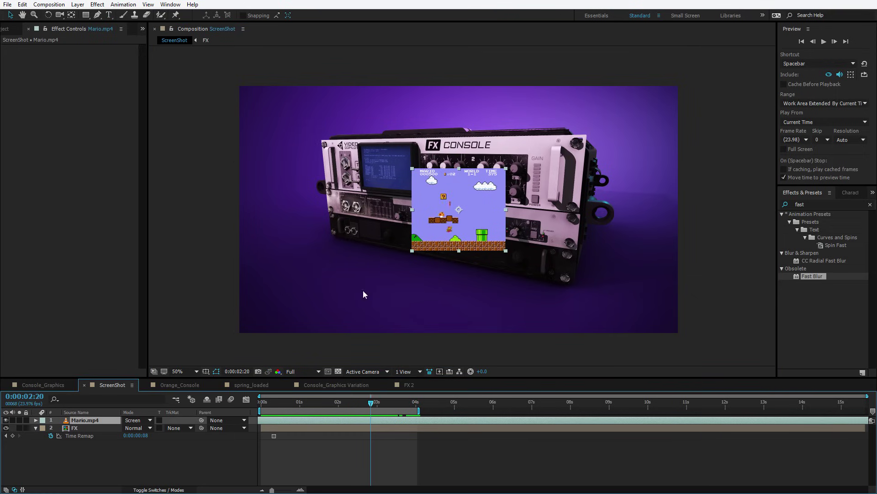
{"action": "left_click", "coordinate": [448, 202]}
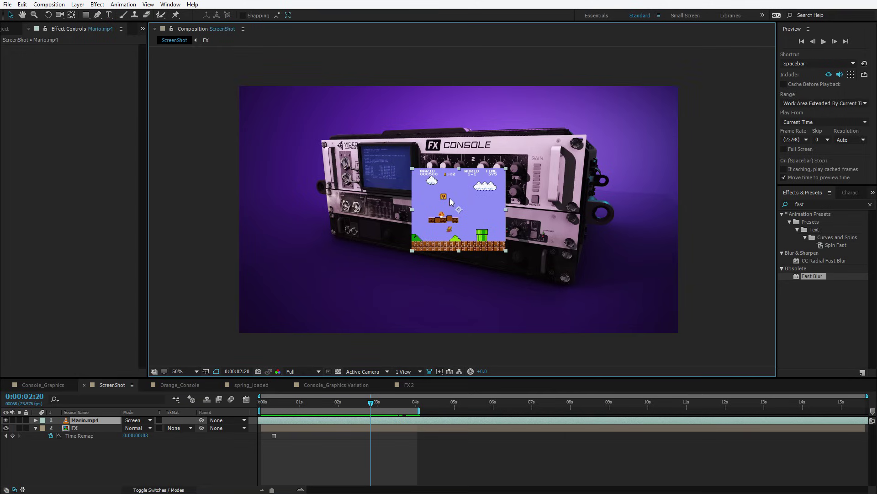
{"action": "key", "text": "ctrl+space"}
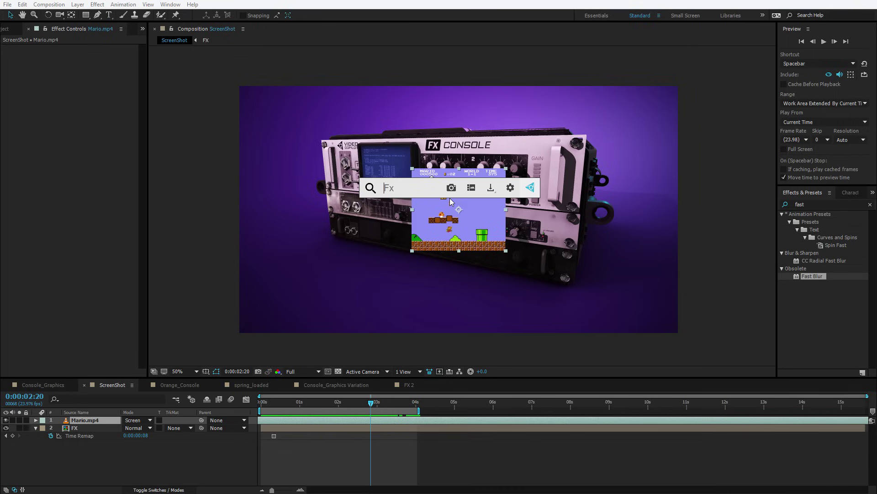
{"action": "type", "text": "corn"}
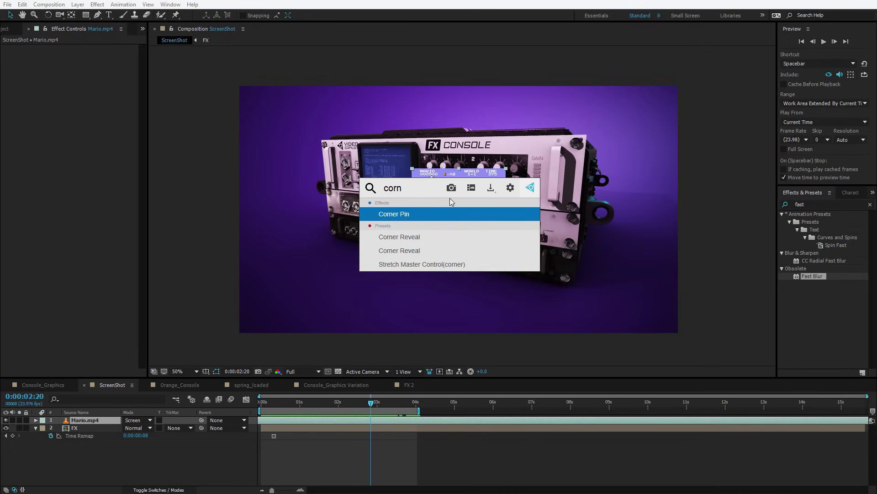
{"action": "key", "text": "Return"}
- Pull the Corner Pin's upper-left corner to about -186, -58 and lower-left to about -180, 130, and delete the effect
{"action": "left_click_drag", "start_coordinate": [411, 169], "coordinate": [367, 157]}
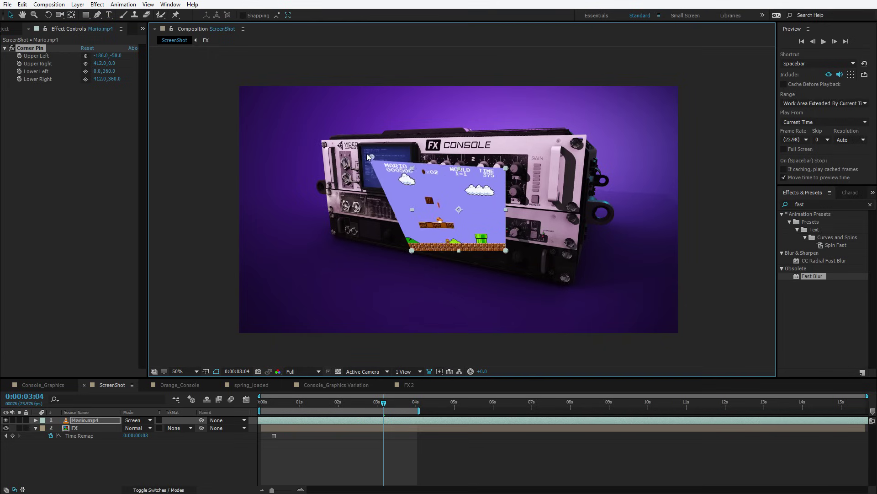
{"action": "left_click_drag", "start_coordinate": [412, 251], "coordinate": [371, 197]}
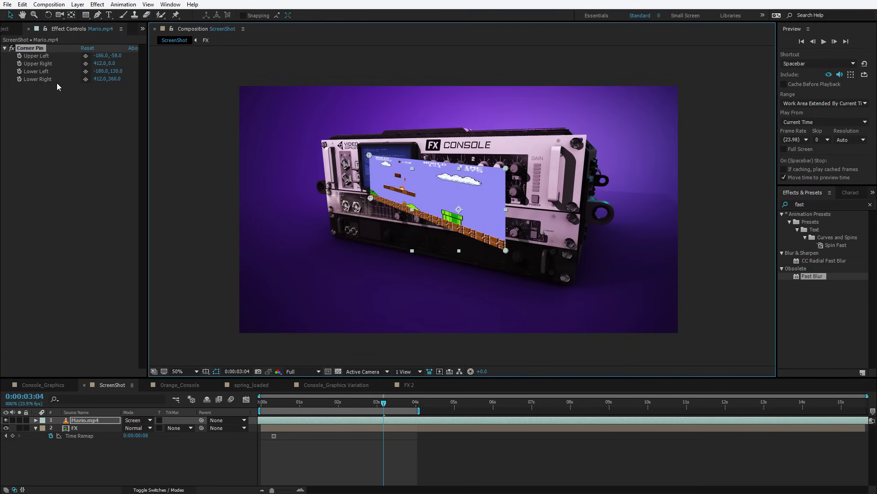
{"action": "left_click", "coordinate": [33, 49]}
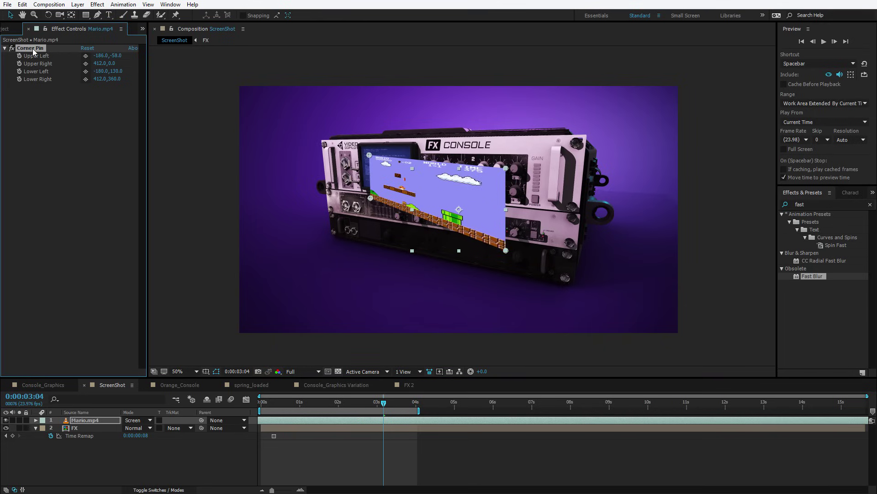
{"action": "key", "text": "Delete"}
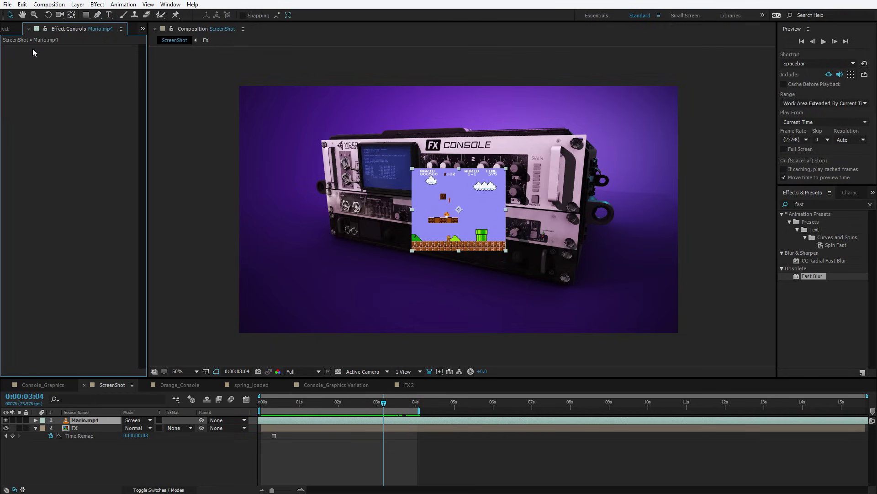
- Apply the CC Power Pin effect to the Mario.mp4 layer through the FX Console search
{"action": "key", "text": "ctrl+space"}
{"action": "type", "text": "powe"}
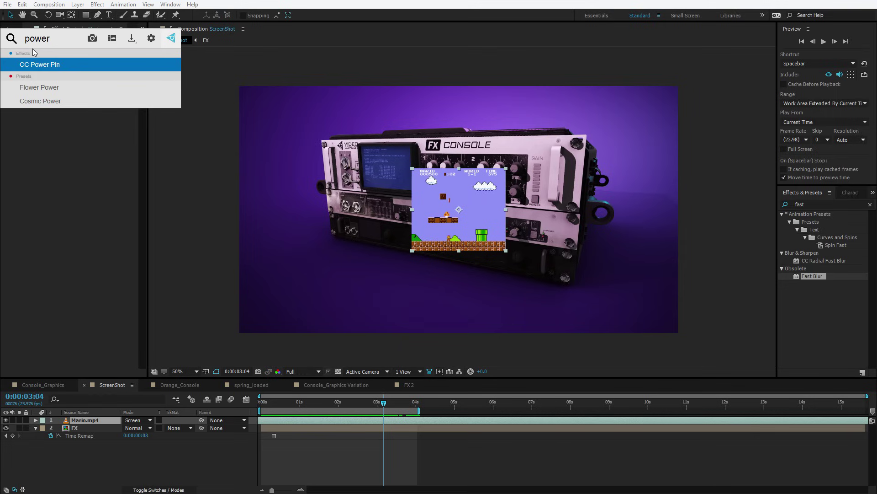
{"action": "left_click", "coordinate": [47, 69]}
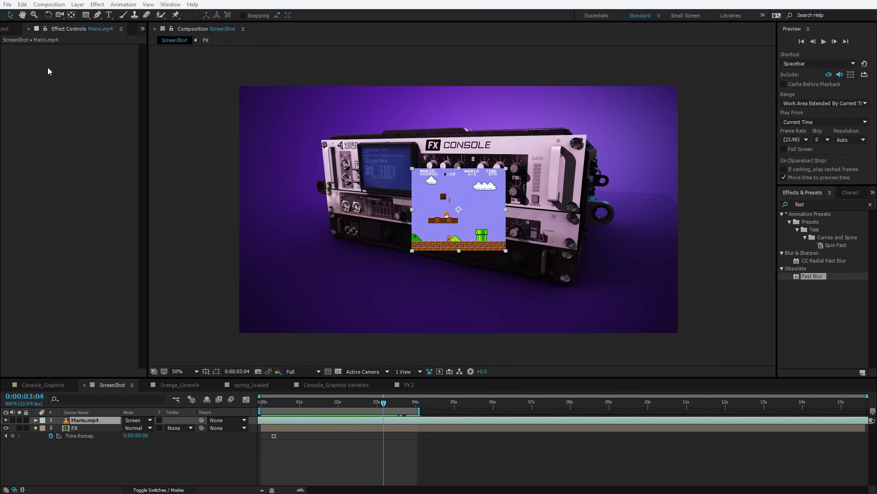
- Distort the Mario.mp4 layer by moving its upper and lower-left CC Power Pin corners, and delete the effect
{"action": "left_click_drag", "start_coordinate": [411, 169], "coordinate": [357, 131]}
{"action": "left_click_drag", "start_coordinate": [506, 168], "coordinate": [506, 160]}
{"action": "left_click_drag", "start_coordinate": [357, 131], "coordinate": [367, 153]}
{"action": "left_click_drag", "start_coordinate": [506, 159], "coordinate": [506, 175]}
{"action": "left_click_drag", "start_coordinate": [412, 250], "coordinate": [396, 243]}
{"action": "left_click", "coordinate": [41, 49]}
{"action": "key", "text": "Delete"}
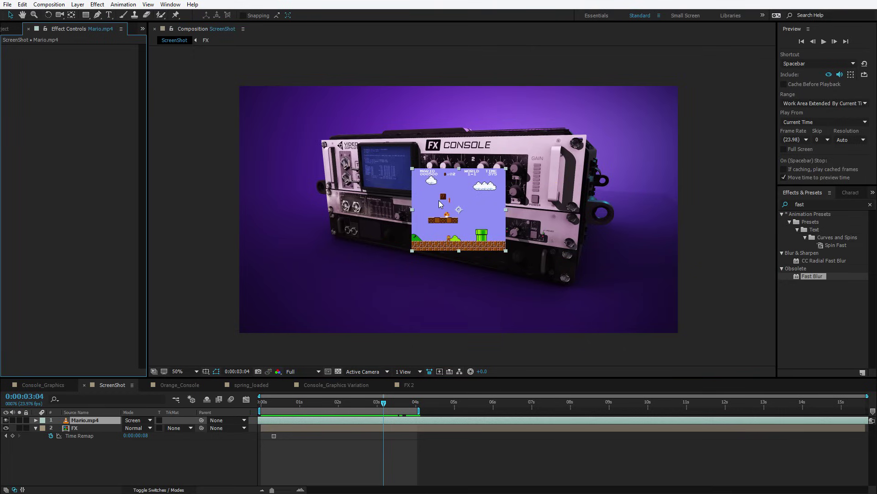
- Add CC Power Pin to the FX Console favorites and open the console's settings
{"action": "key", "text": "ctrl+space"}
{"action": "type", "text": "power"}
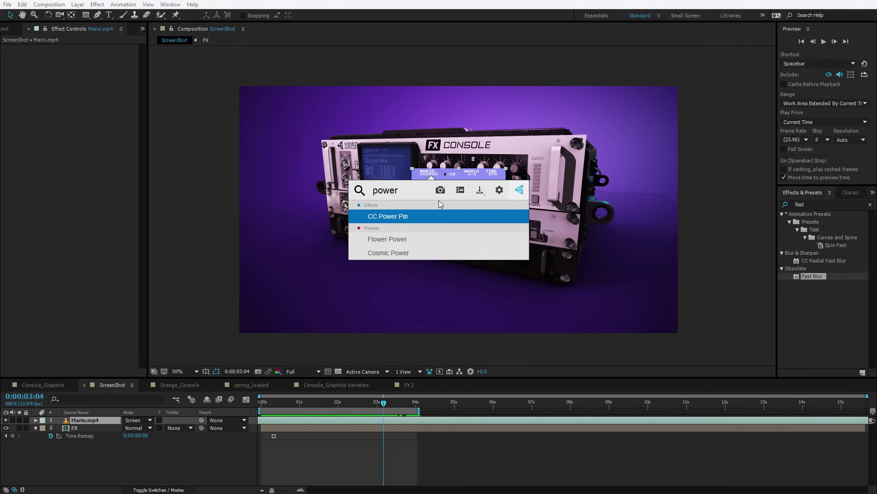
{"action": "right_click", "coordinate": [394, 220]}
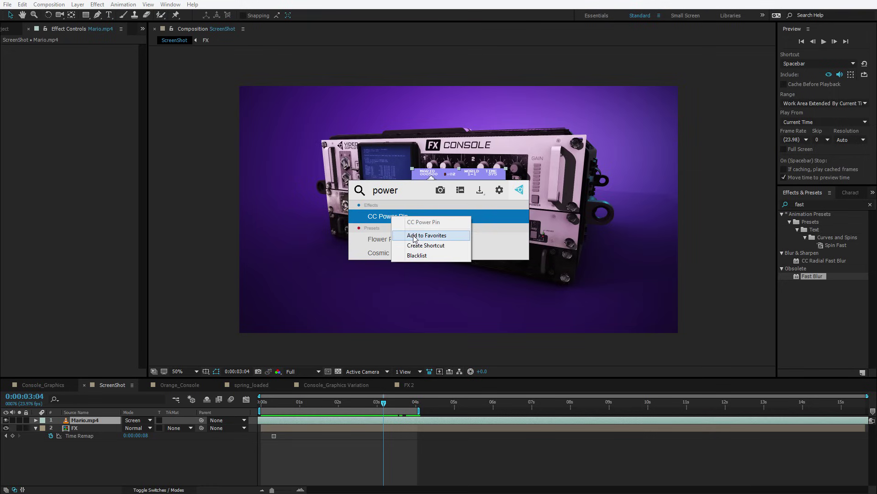
{"action": "left_click", "coordinate": [427, 236]}
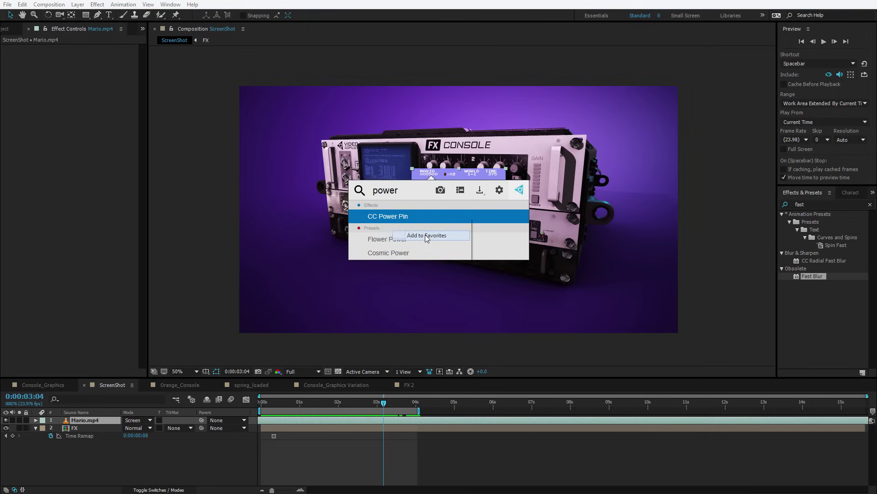
{"action": "left_click", "coordinate": [500, 191]}
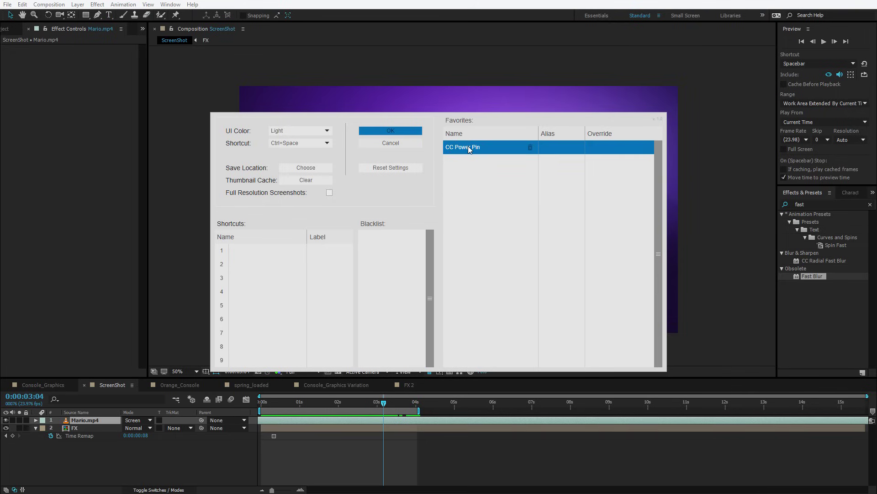
- Add the alias "Corner Pin" to the CC Power Pin favorite in the FX Console settings
{"action": "left_click", "coordinate": [560, 148]}
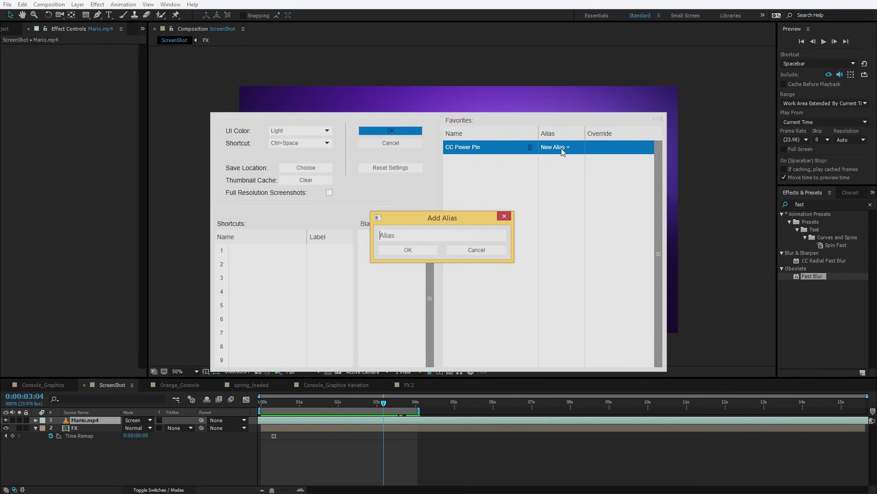
{"action": "type", "text": "Corner Pin"}
{"action": "left_click", "coordinate": [411, 250]}
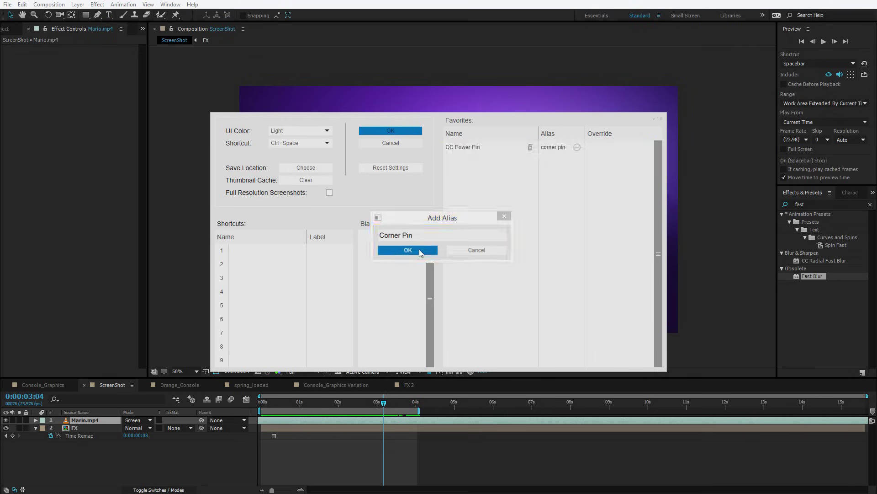
- Set the FX Console UI color to Dark, keep Ctrl+Space as its shortcut, and accept the settings
{"action": "left_click", "coordinate": [283, 130]}
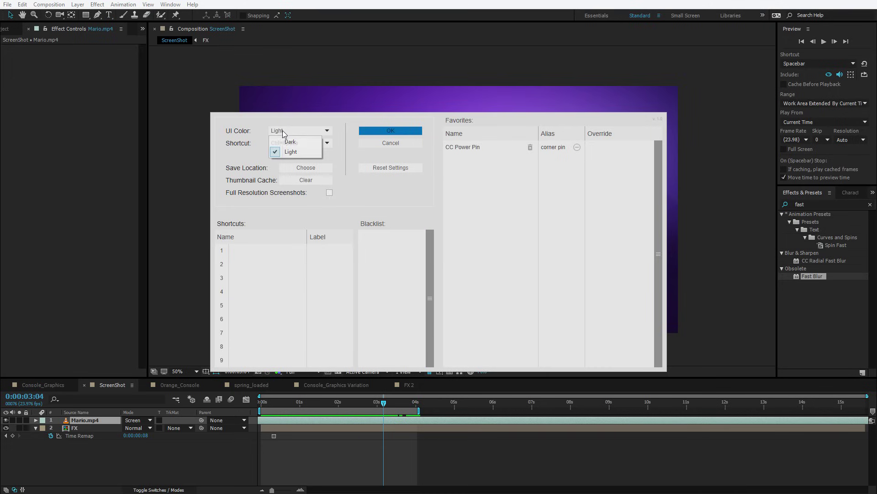
{"action": "left_click", "coordinate": [279, 139]}
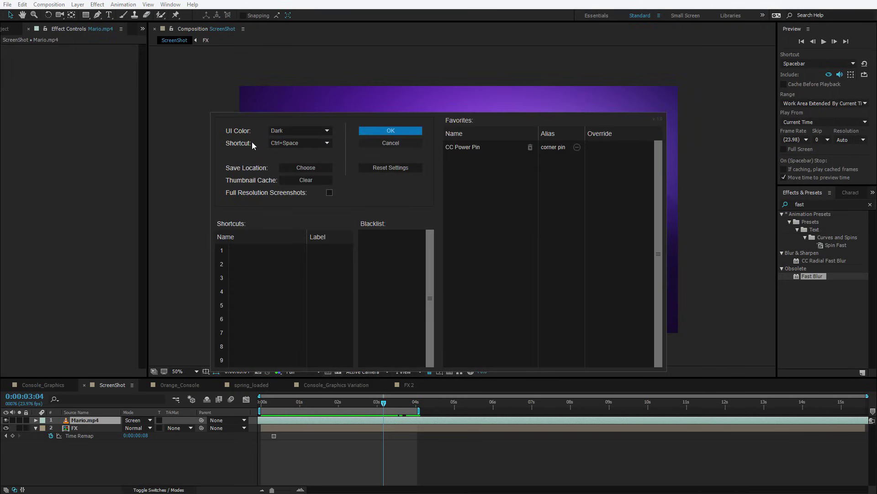
{"action": "left_click", "coordinate": [293, 143]}
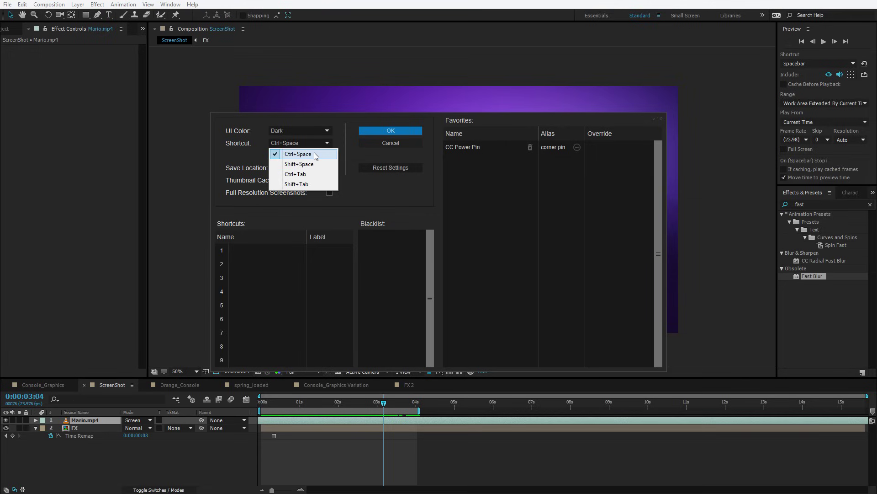
{"action": "left_click", "coordinate": [391, 132]}
- Try the new alias by searching FX Console for "corn" and applying CC Power Pin to the Mario.mp4 layer
{"action": "key", "text": "ctrl+space"}
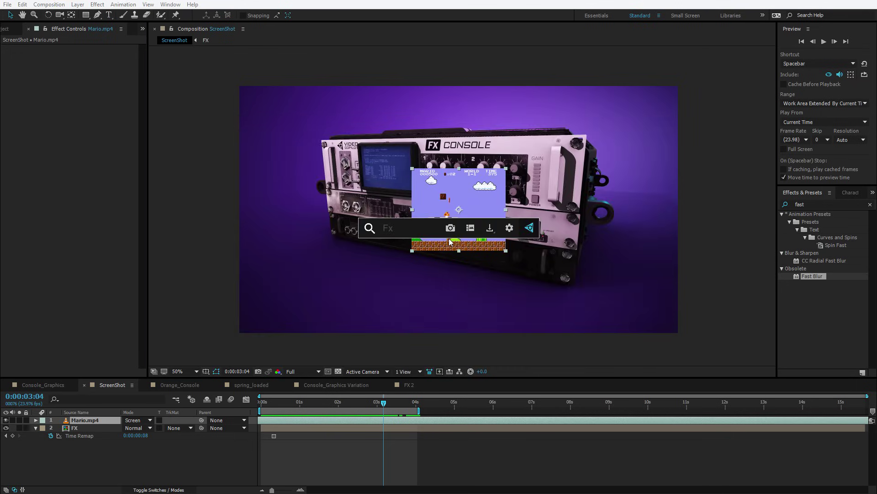
{"action": "type", "text": "corn"}
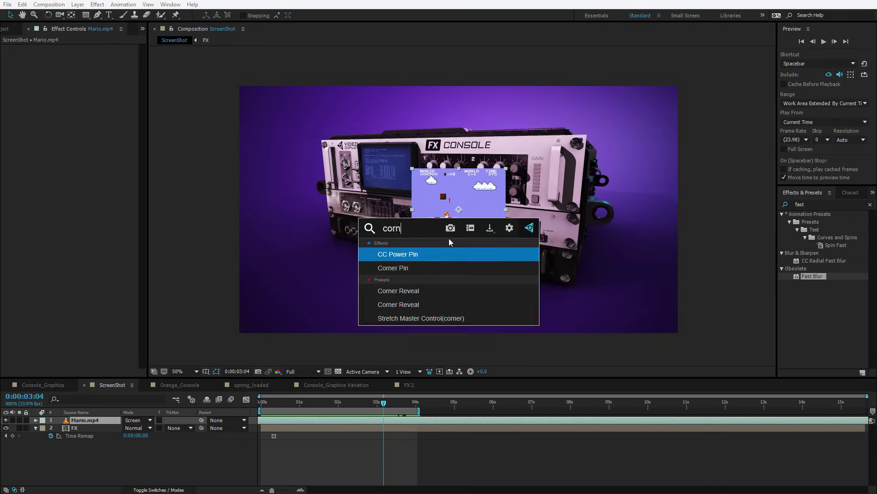
{"action": "left_click", "coordinate": [398, 255]}
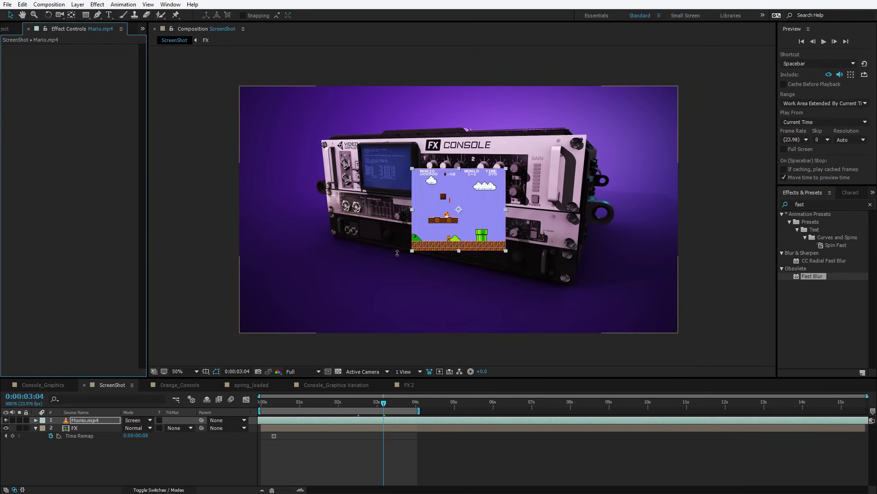
- Blacklist the Corner Pin effect in FX Console, and search Effects & Presets for "corn"
{"action": "key", "text": "ctrl+space"}
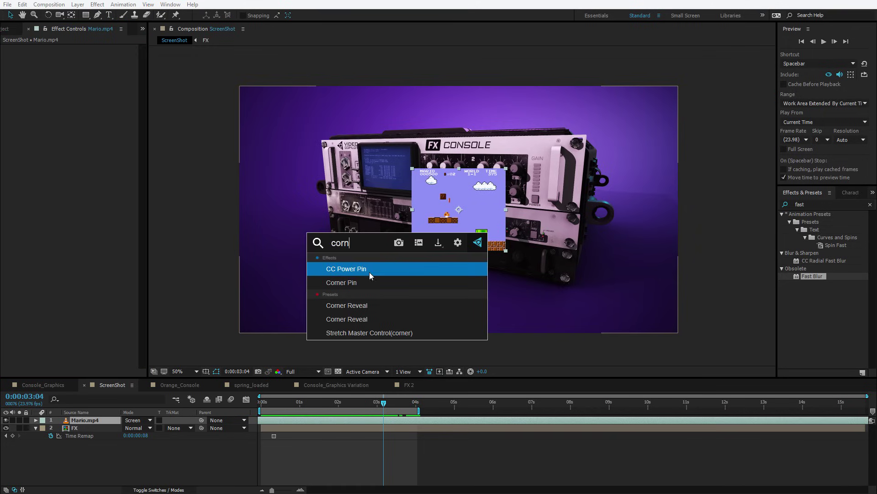
{"action": "right_click", "coordinate": [340, 285]}
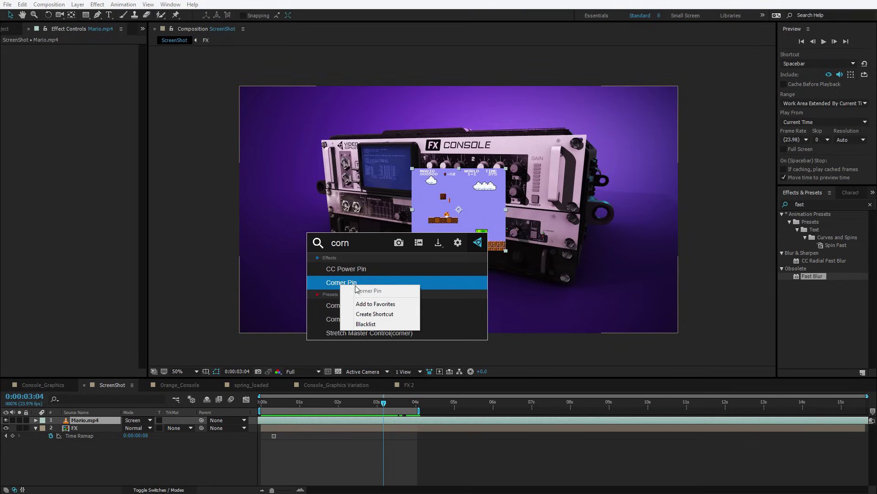
{"action": "left_click", "coordinate": [377, 324]}
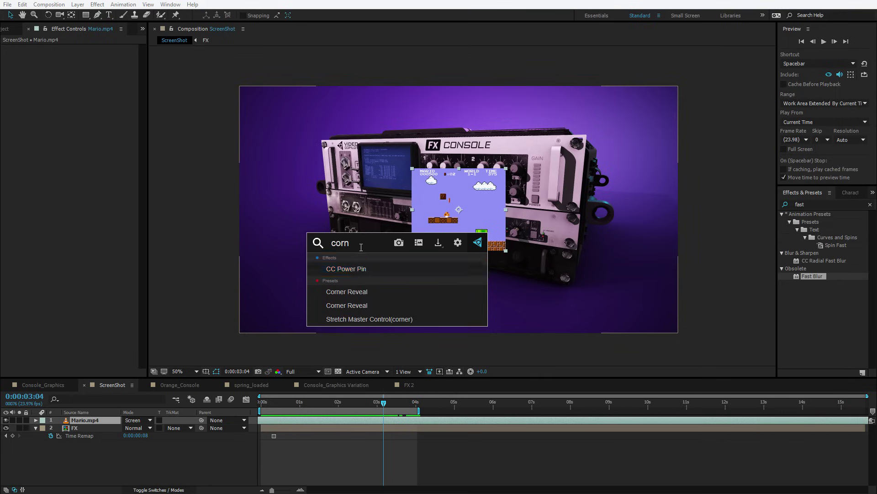
{"action": "key", "text": "ctrl+a"}
{"action": "type", "text": "corn"}
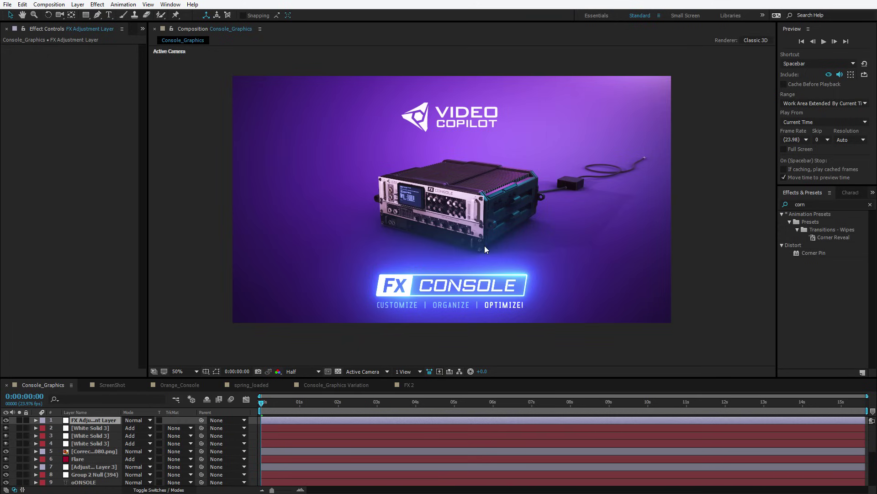
- Search FX Console for "le" in the Console_Graphics composition and add the Levels effect to the favorites
{"action": "key", "text": "ctrl+space"}
{"action": "type", "text": "le"}
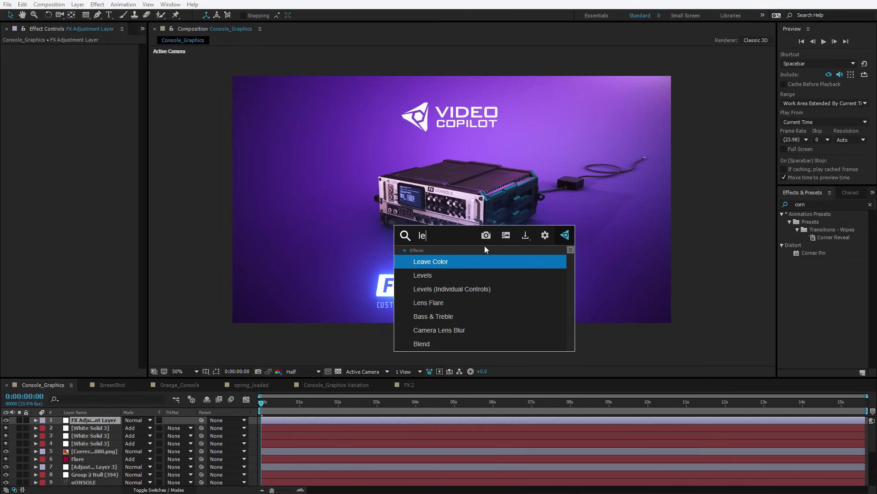
{"action": "right_click", "coordinate": [427, 276]}
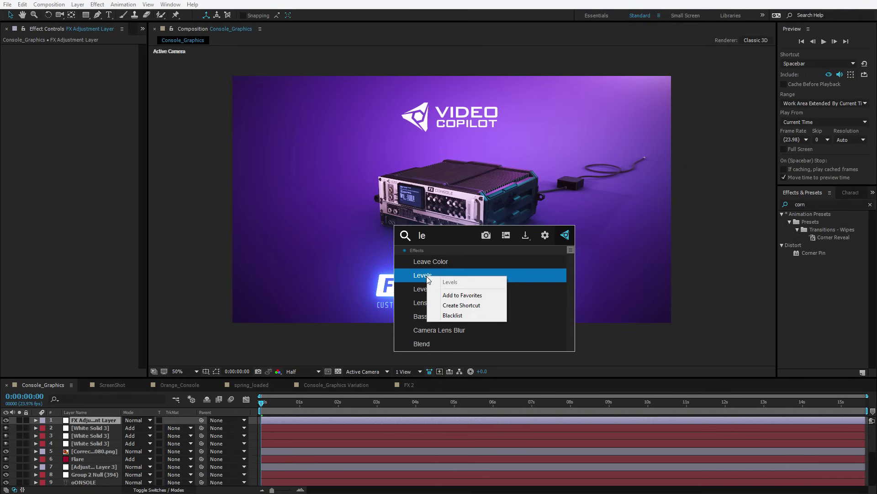
{"action": "left_click", "coordinate": [458, 295]}
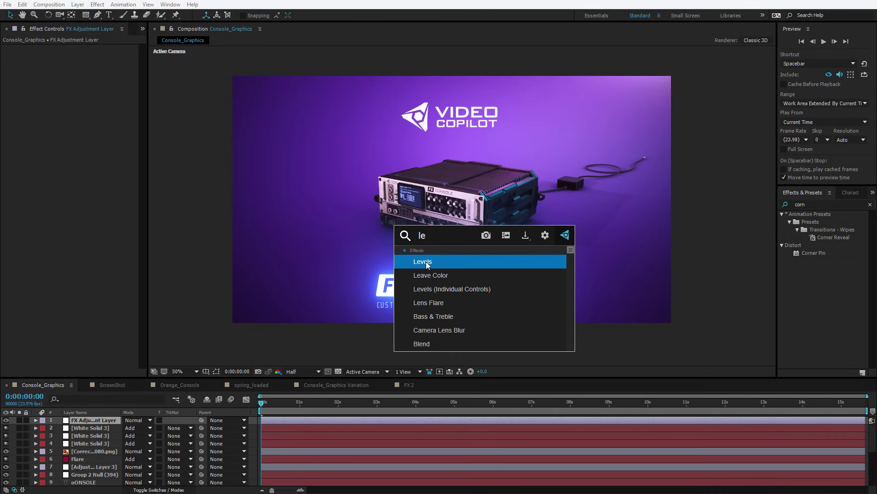
- Apply Radial Blur to the FX Adjustment Layer through an FX Console search for "radial", and delete the effect
{"action": "double_click", "coordinate": [422, 235]}
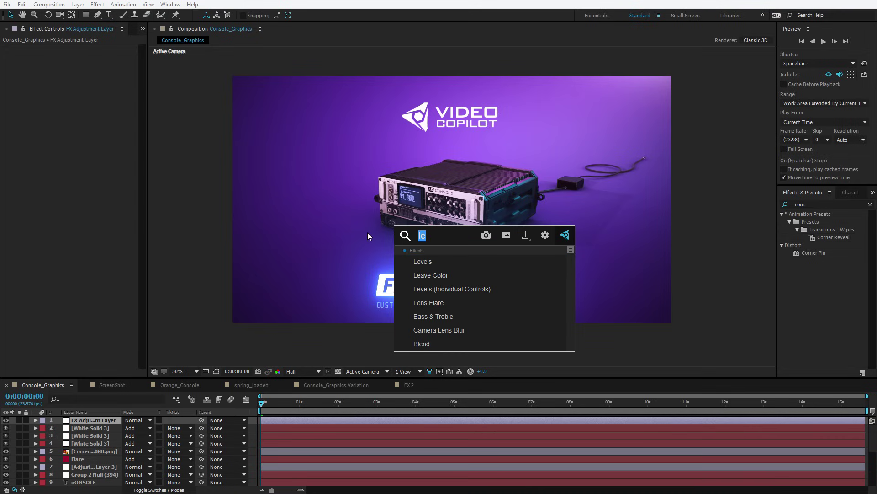
{"action": "type", "text": "radial"}
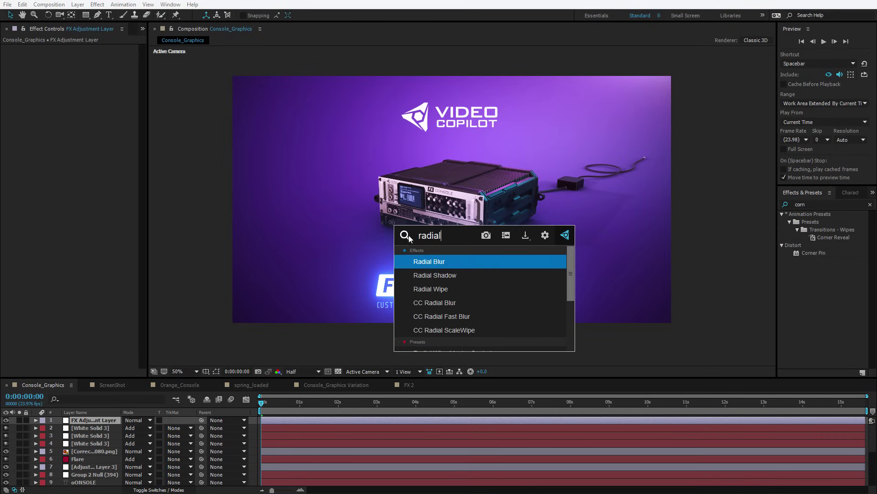
{"action": "left_click", "coordinate": [423, 260]}
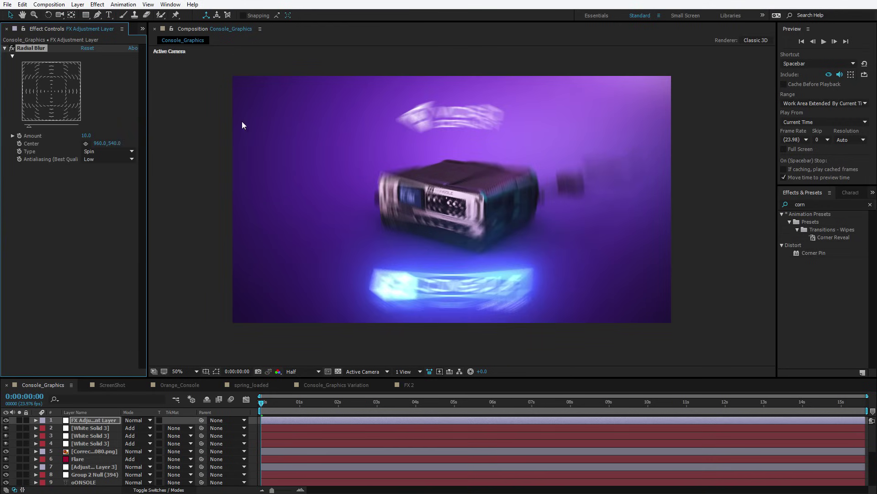
{"action": "key", "text": "period"}
{"action": "key", "text": "comma"}
{"action": "key", "text": "Delete"}
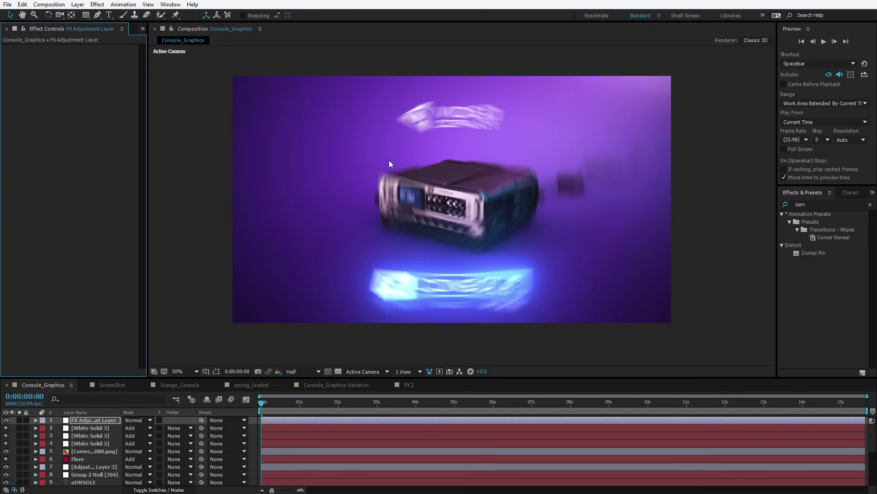
- Search FX Console for "radi", add CC Radial Blur to the favorites, and blacklist Radial Blur
{"action": "key", "text": "ctrl+space"}
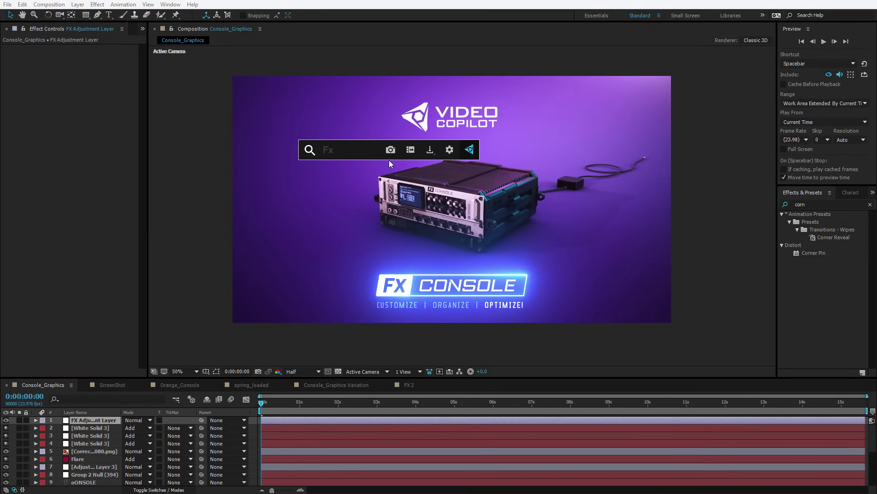
{"action": "type", "text": "radi"}
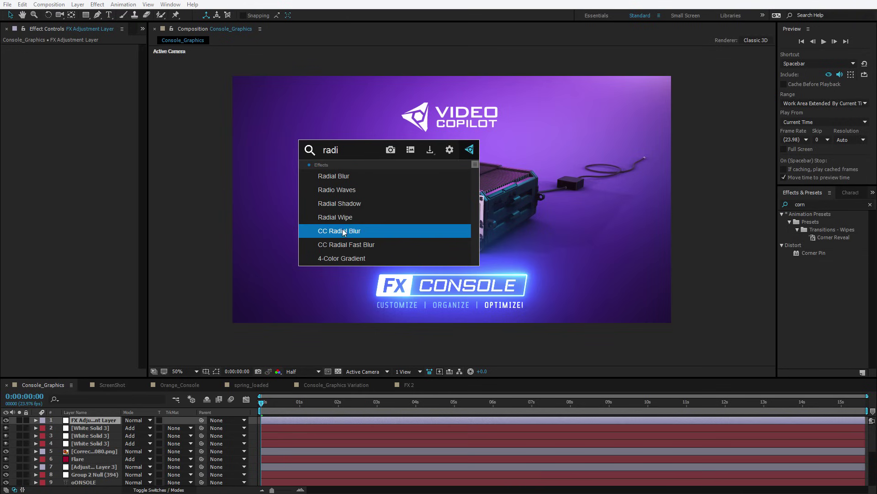
{"action": "right_click", "coordinate": [346, 232]}
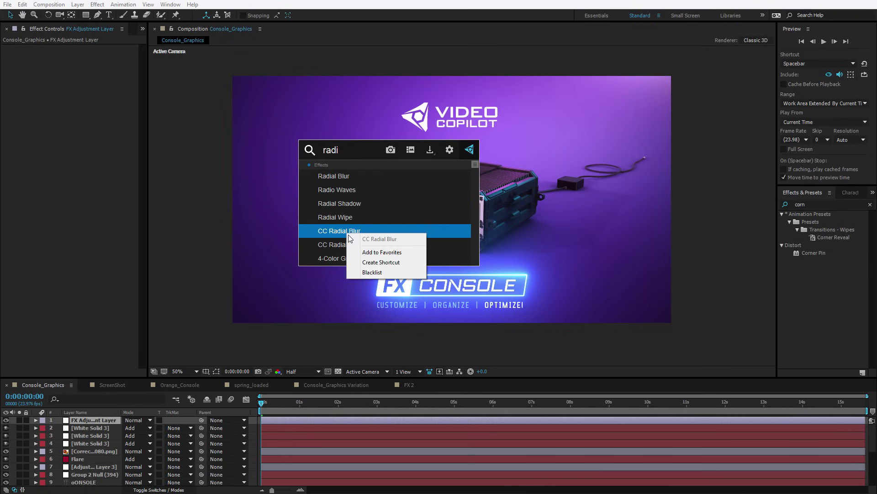
{"action": "left_click", "coordinate": [371, 255]}
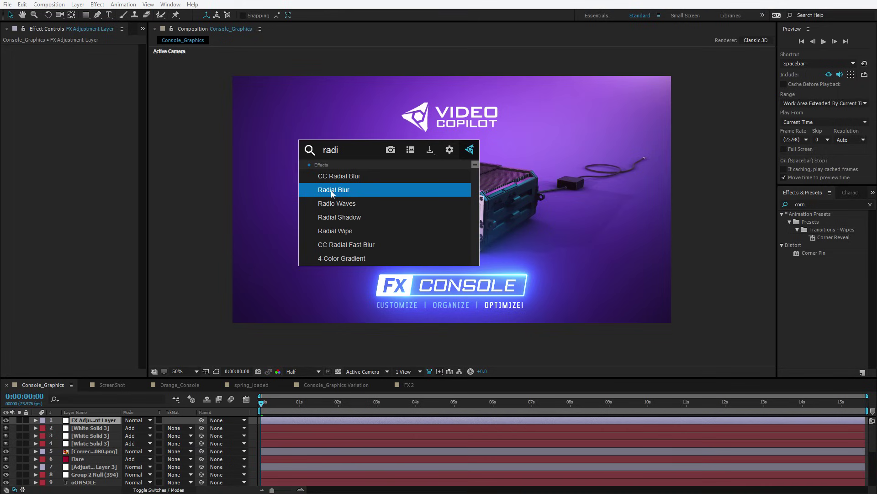
{"action": "right_click", "coordinate": [334, 192]}
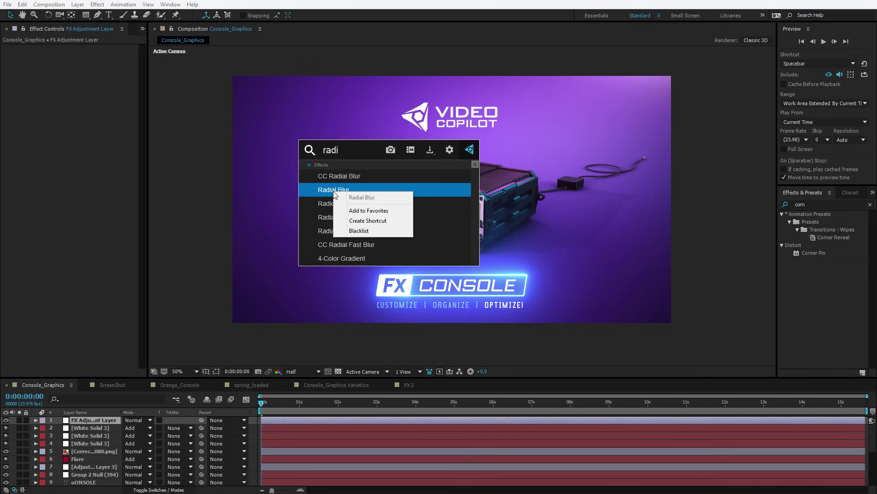
{"action": "left_click", "coordinate": [355, 231]}
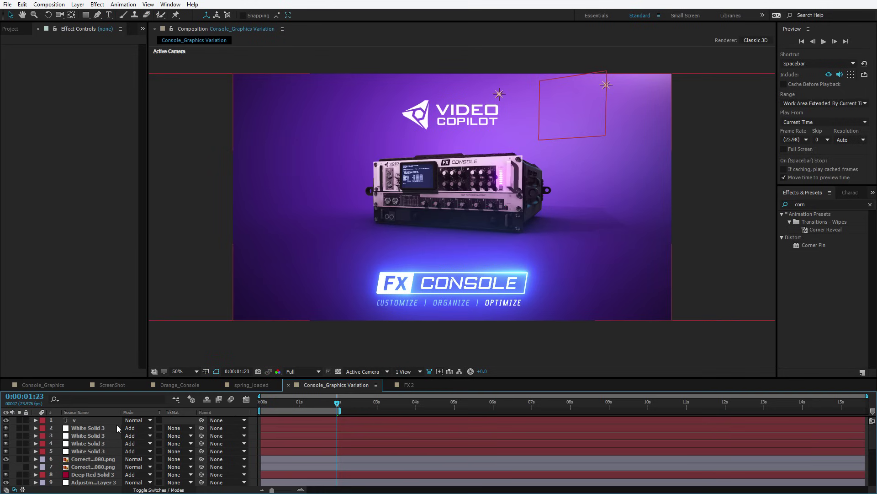
- Create a new solid layer above the "v" layer in the Console_Graphics Variation composition
{"action": "left_click", "coordinate": [100, 421]}
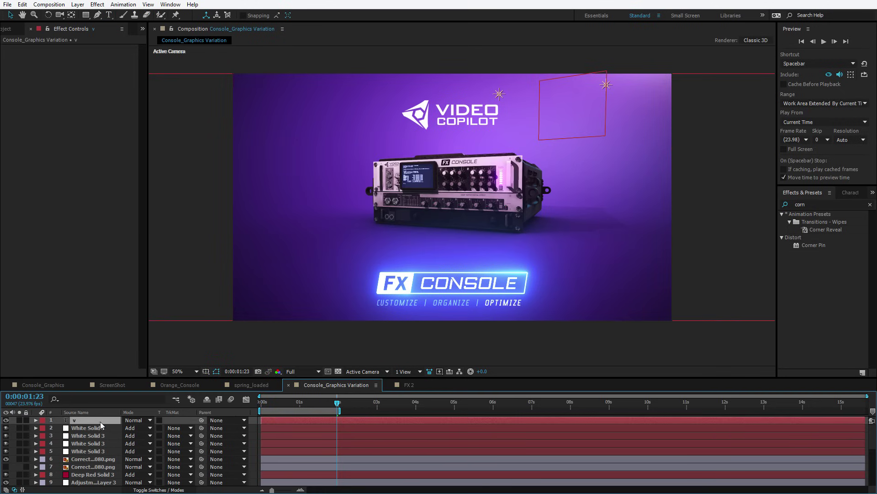
{"action": "left_click", "coordinate": [78, 4]}
{"action": "mouse_move", "coordinate": [91, 14]}
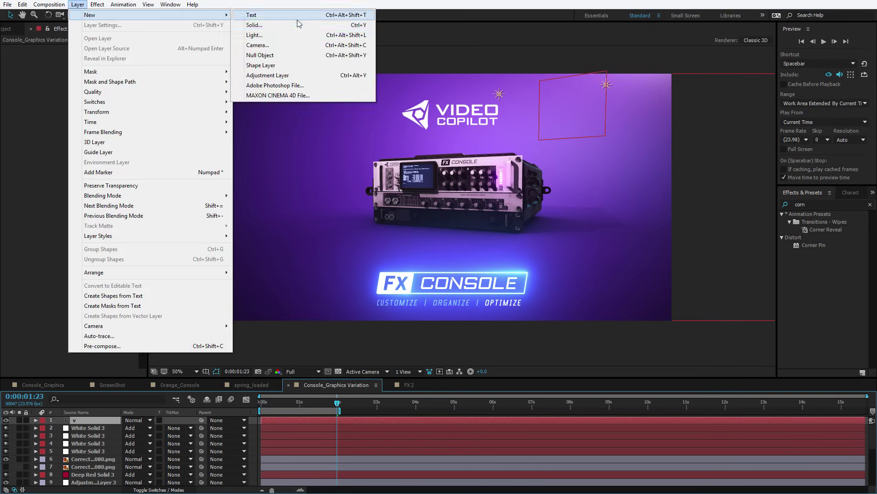
{"action": "left_click", "coordinate": [249, 24]}
{"action": "left_click", "coordinate": [366, 337]}
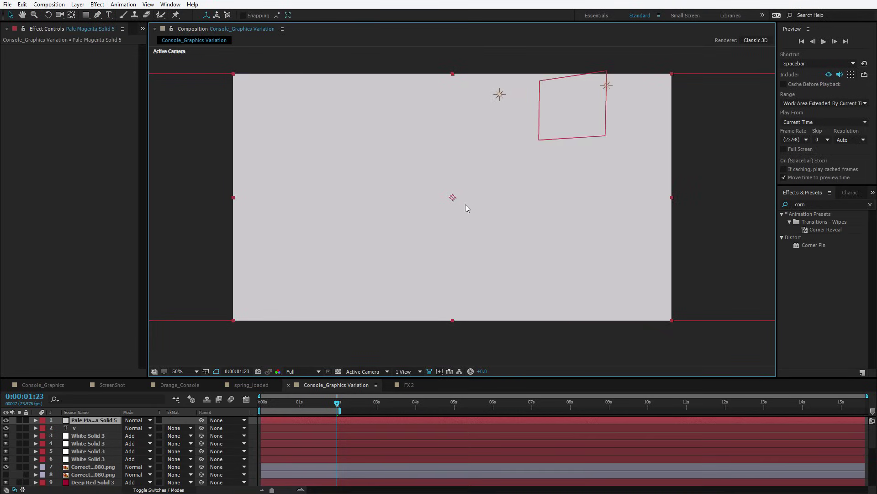
- Try the Fractal effect on the new solid with a different Set Choice option, and undo the changes
{"action": "key", "text": "ctrl+space"}
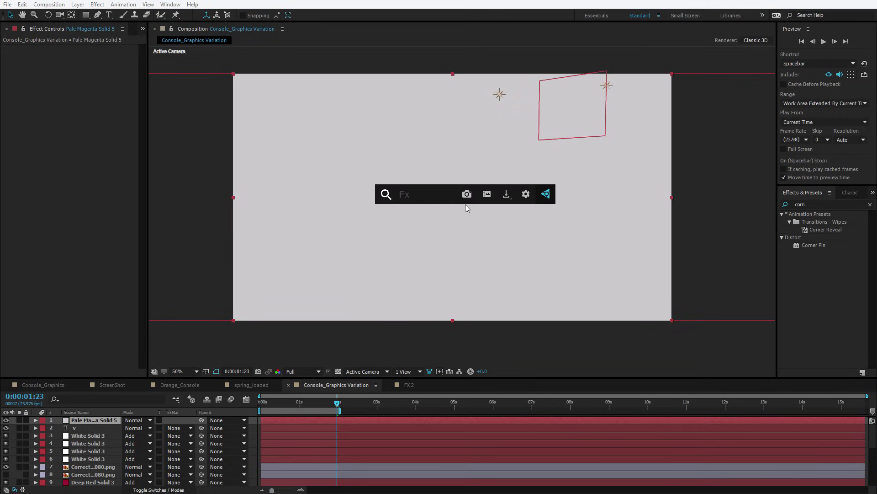
{"action": "type", "text": "frac"}
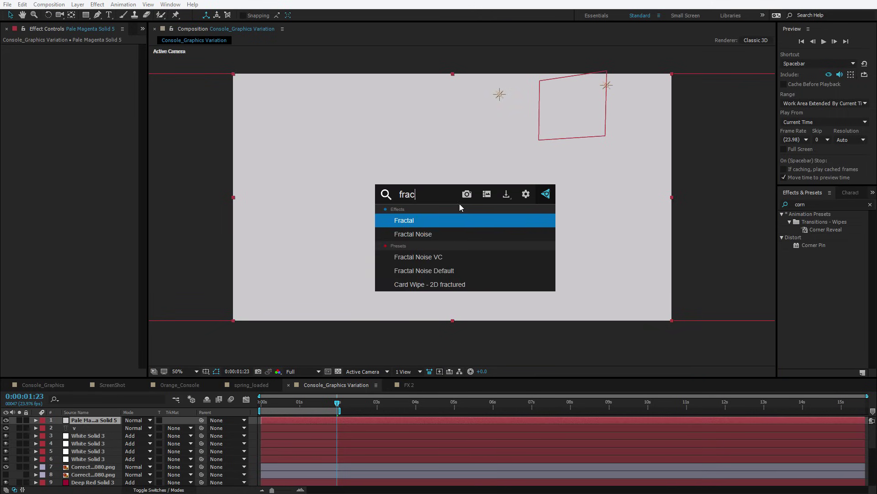
{"action": "left_click", "coordinate": [404, 220]}
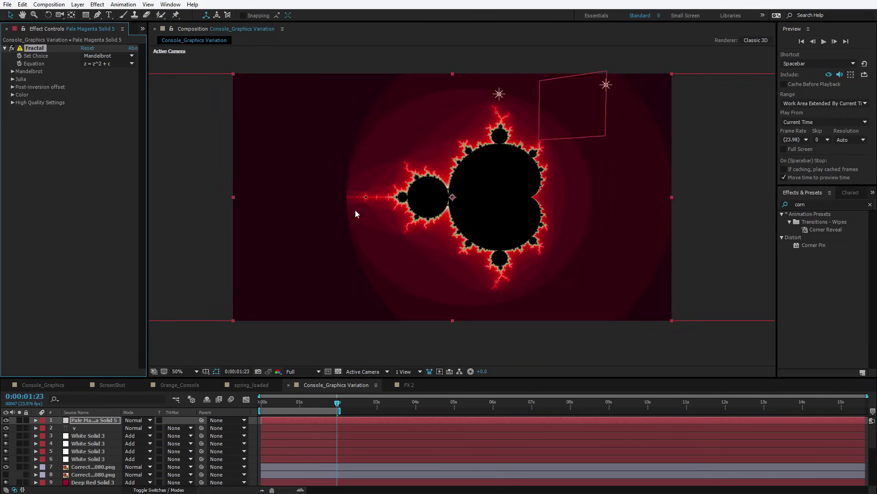
{"action": "left_click", "coordinate": [110, 56]}
{"action": "left_click", "coordinate": [114, 84]}
{"action": "key", "text": "ctrl+z"}
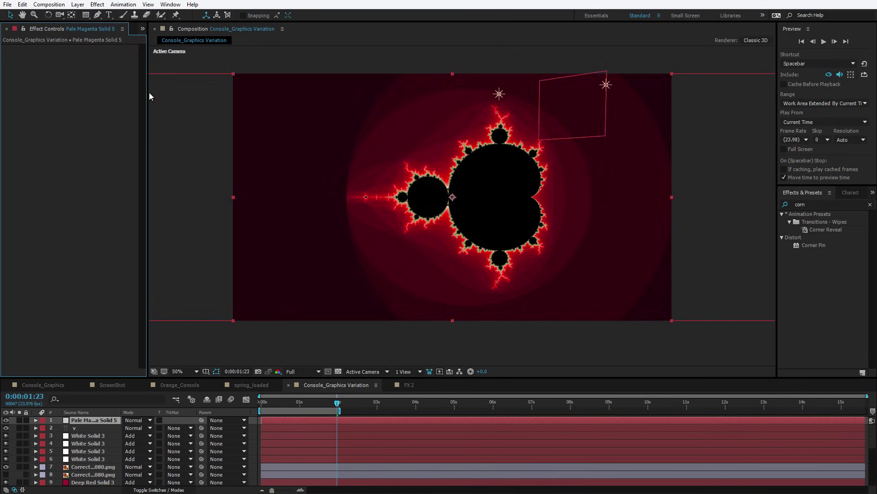
{"action": "key", "text": "ctrl+z"}
- Search FX Console for "frac" and add the Fractal Noise effect to the favorites
{"action": "key", "text": "ctrl+space"}
{"action": "type", "text": "frac"}
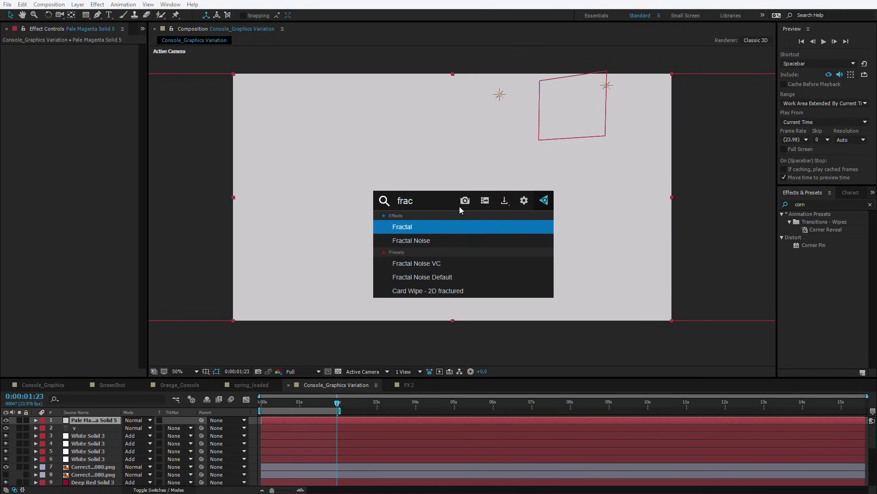
{"action": "right_click", "coordinate": [401, 247]}
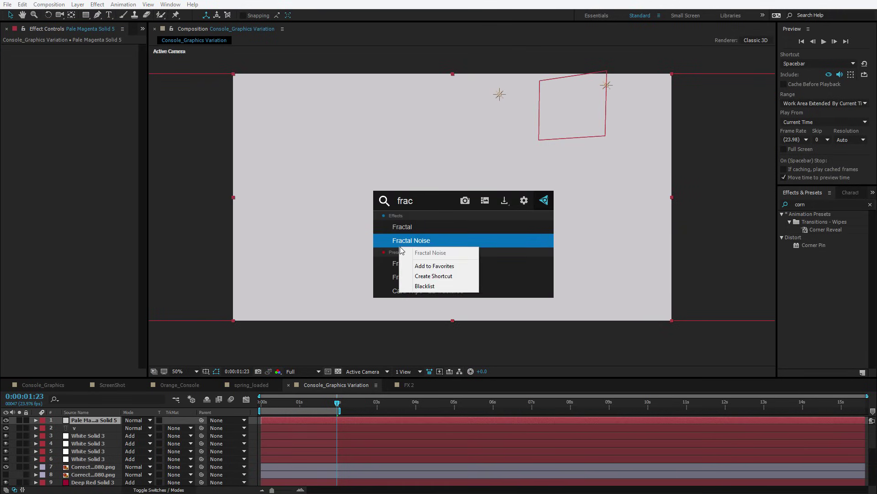
{"action": "left_click", "coordinate": [423, 265]}
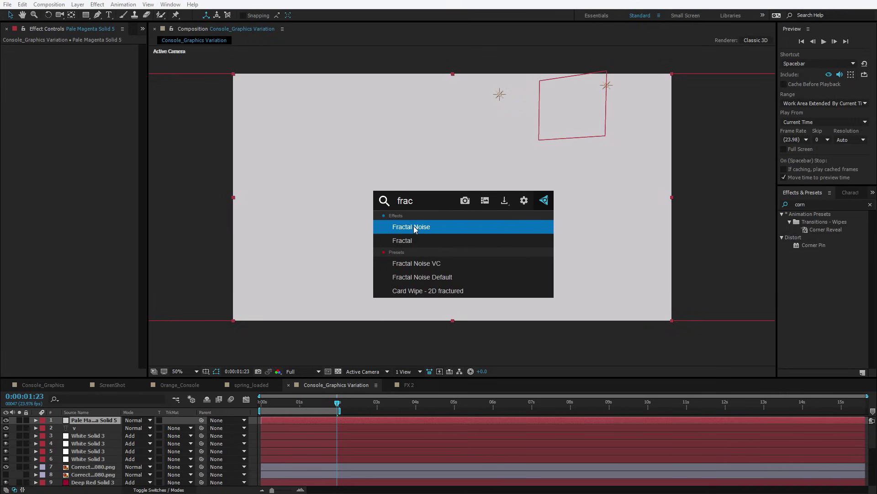
- Move Fractal Noise directly above Levels in the FX Console favorites and save the settings
{"action": "left_click", "coordinate": [523, 200]}
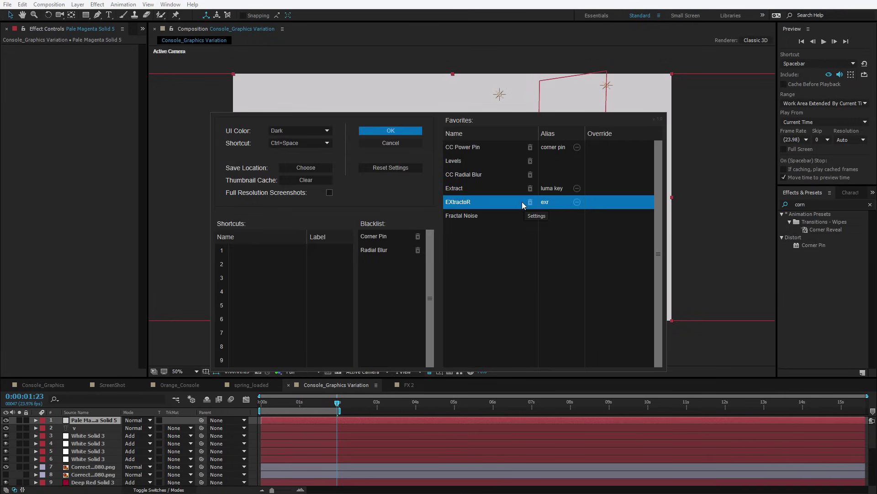
{"action": "left_click_drag", "start_coordinate": [459, 213], "coordinate": [464, 164]}
{"action": "mouse_move", "coordinate": [470, 227]}
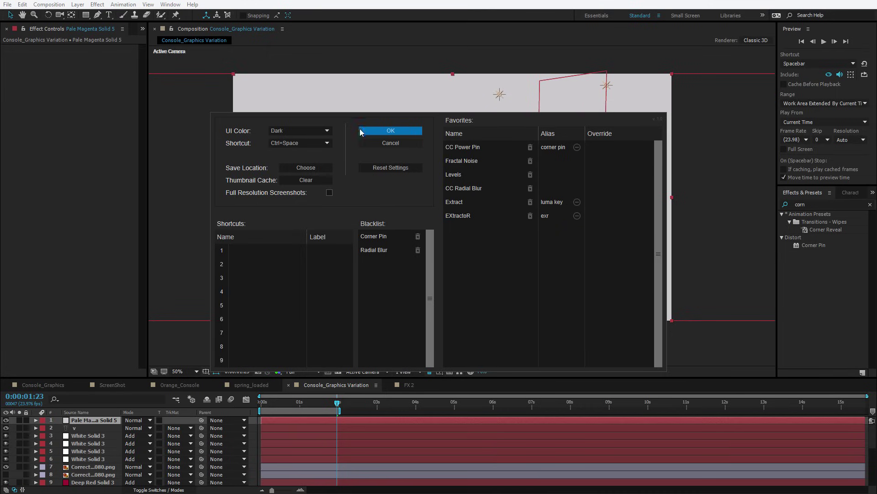
{"action": "left_click", "coordinate": [388, 131]}
- Apply Fractal Noise to the solid through FX Console, with Fractal Type Dynamic and Invert enabled
{"action": "key", "text": "ctrl+space"}
{"action": "type", "text": "fra"}
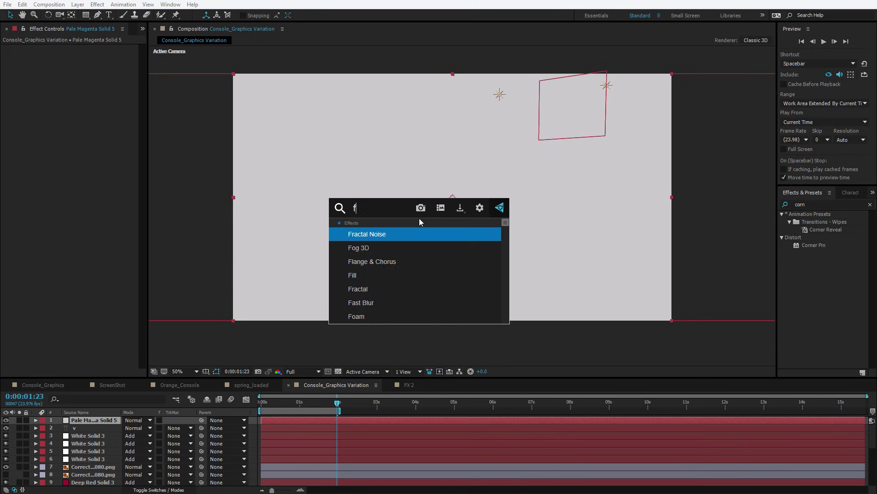
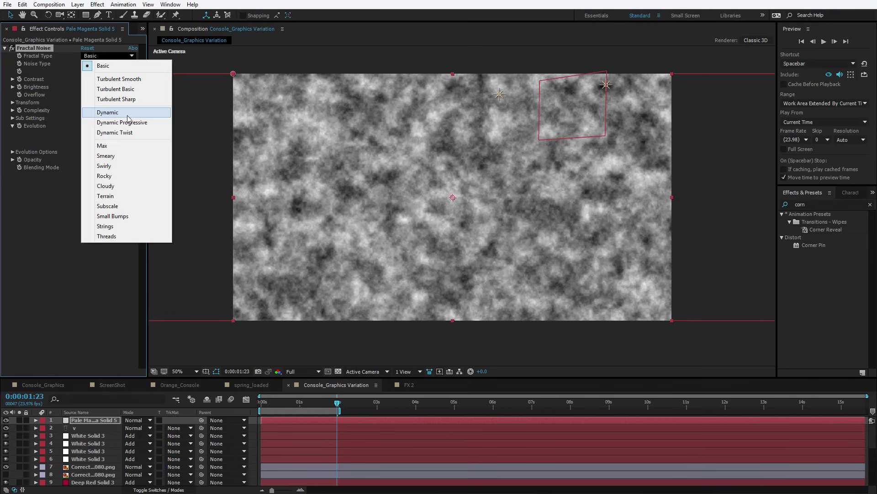
{"action": "left_click", "coordinate": [120, 113]}
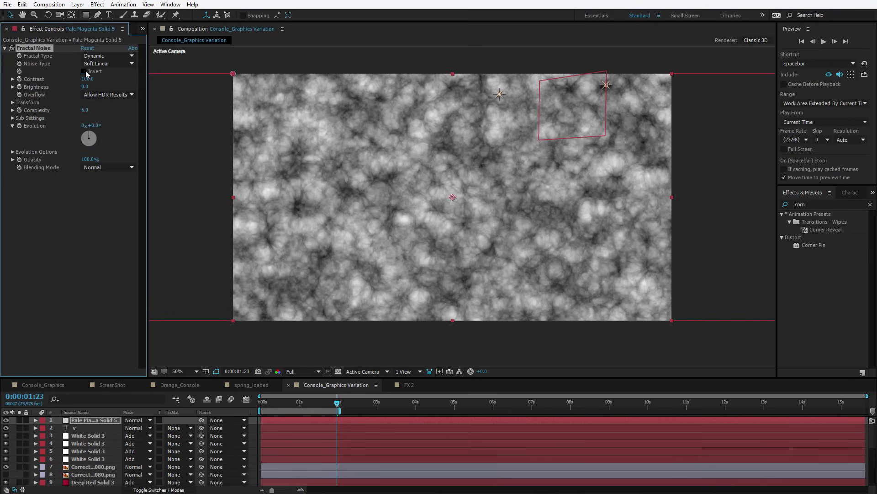
{"action": "left_click", "coordinate": [84, 72]}
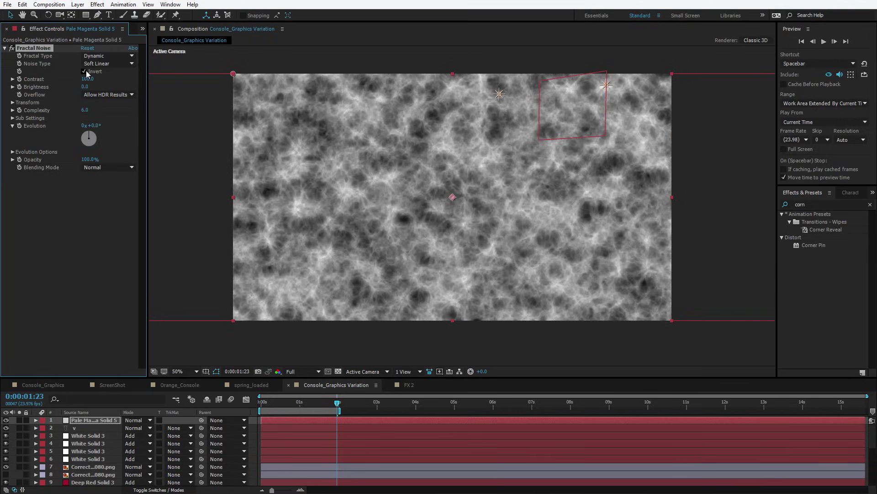
- Set the Fractal Noise Complexity to 10 and its transform Scale to 150
{"action": "left_click", "coordinate": [85, 110]}
{"action": "type", "text": "10"}
{"action": "key", "text": "Return"}
{"action": "left_click", "coordinate": [12, 103]}
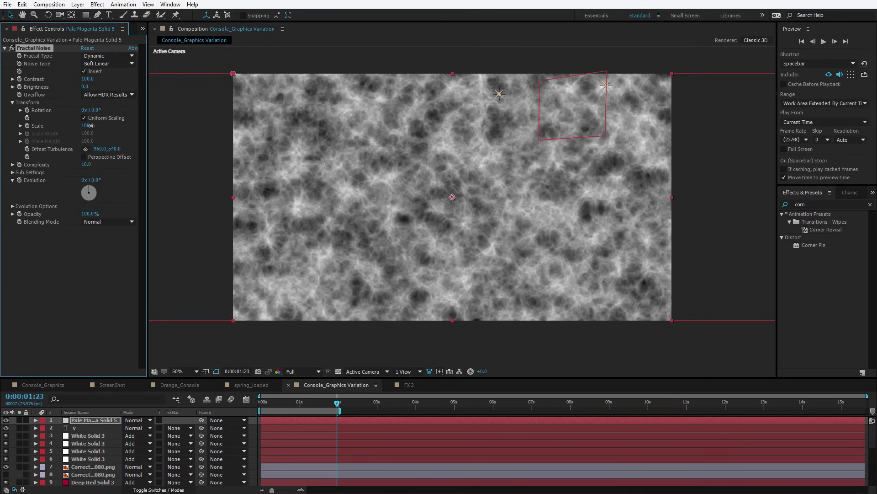
{"action": "left_click", "coordinate": [87, 125]}
{"action": "type", "text": "150"}
{"action": "key", "text": "Return"}
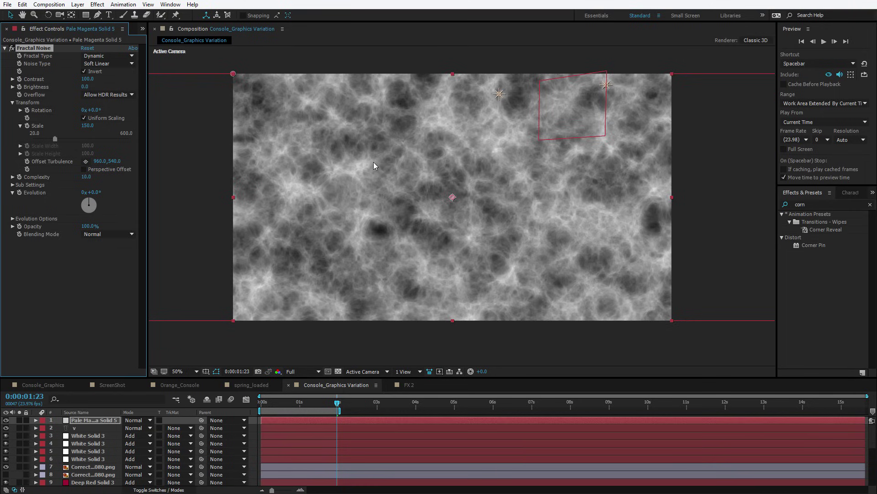
{"action": "left_click", "coordinate": [81, 313]}
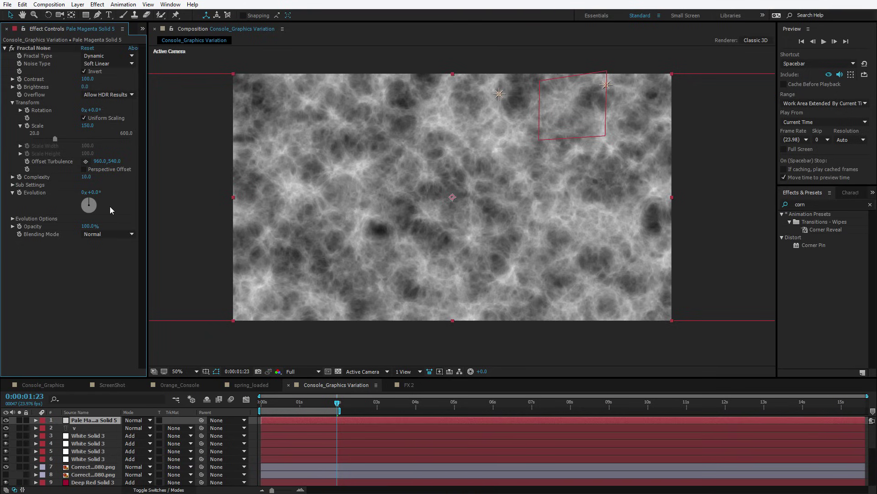
- Save the adjusted Fractal Noise effect as an animation preset named "Fractal Noise Default" in the User Presets folder
{"action": "left_click", "coordinate": [34, 50]}
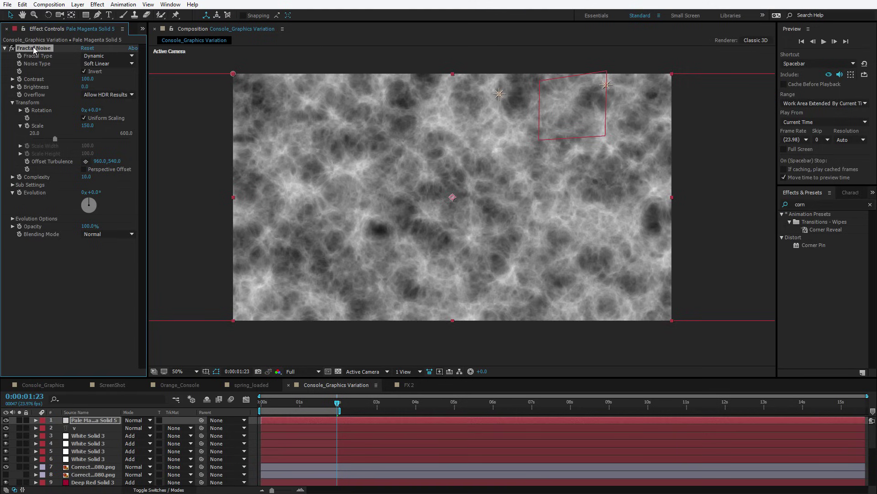
{"action": "left_click", "coordinate": [862, 375]}
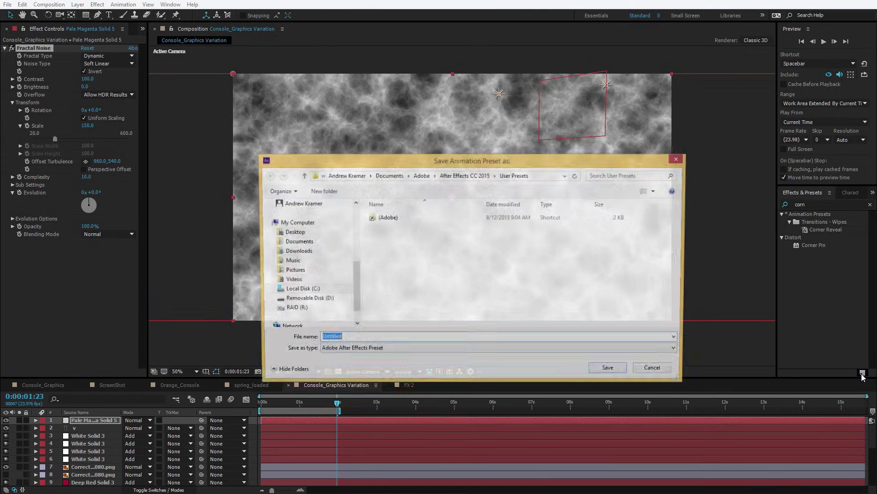
{"action": "type", "text": "Fr"}
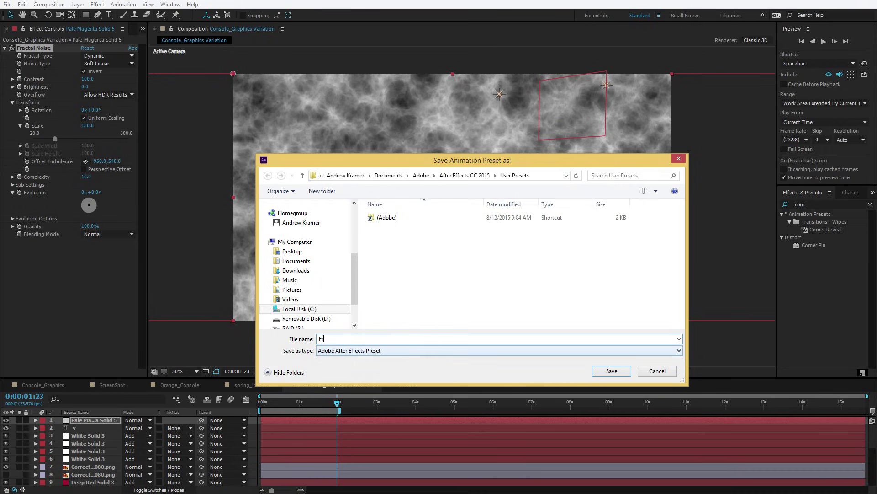
{"action": "type", "text": "actal Noise Default"}
{"action": "left_click", "coordinate": [609, 370]}
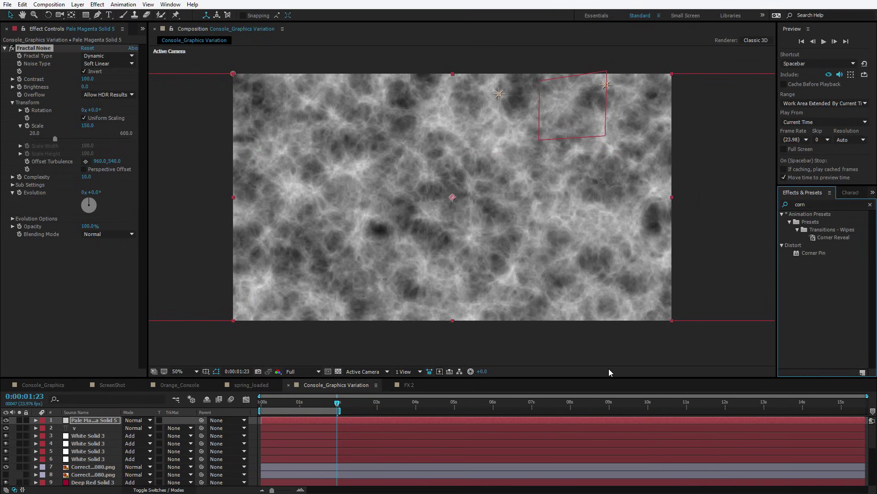
- Delete the Fractal Noise effect from the solid layer
{"action": "left_click", "coordinate": [37, 48]}
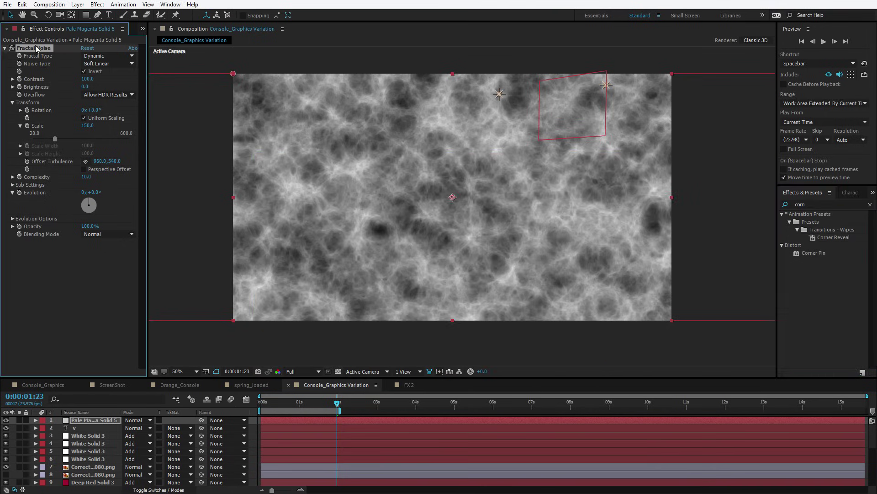
{"action": "key", "text": "Delete"}
{"action": "left_click", "coordinate": [347, 220]}
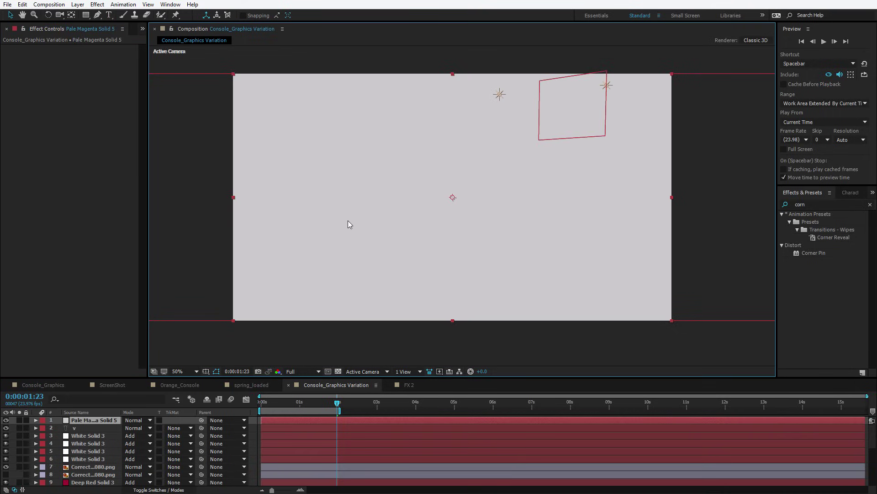
- Set the Fractal Noise Default preset as the override for the Fractal Noise favorite in the FX Console settings
{"action": "key", "text": "ctrl+space"}
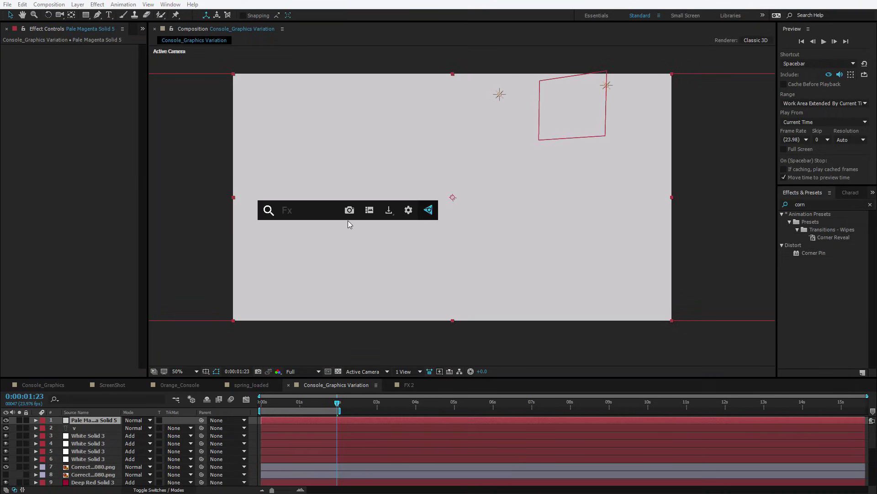
{"action": "left_click", "coordinate": [409, 210]}
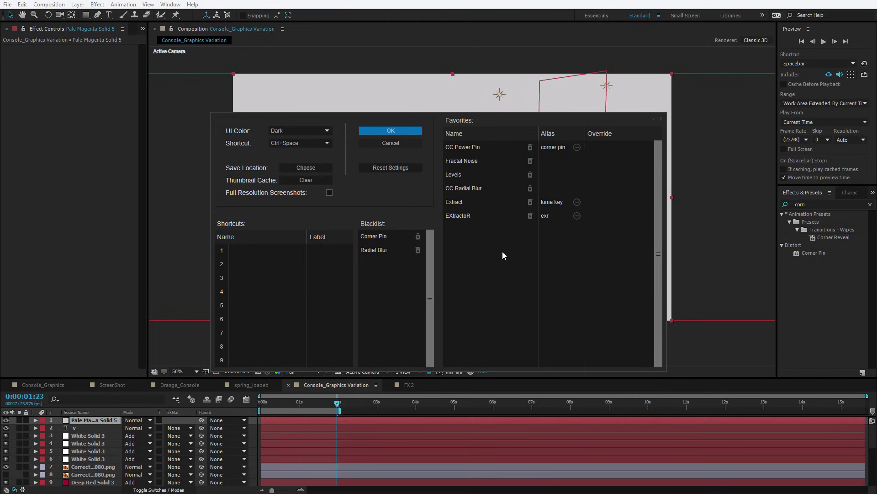
{"action": "mouse_move", "coordinate": [480, 162]}
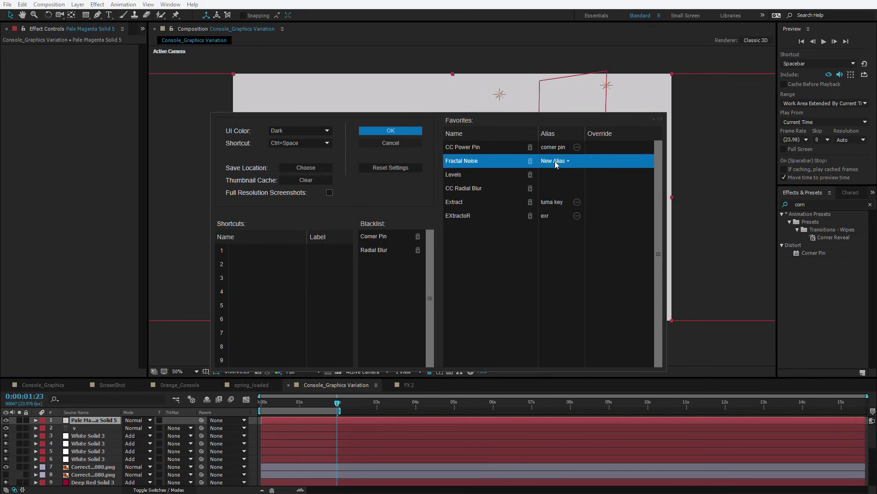
{"action": "mouse_move", "coordinate": [605, 164]}
{"action": "left_click", "coordinate": [602, 163]}
{"action": "type", "text": "fract"}
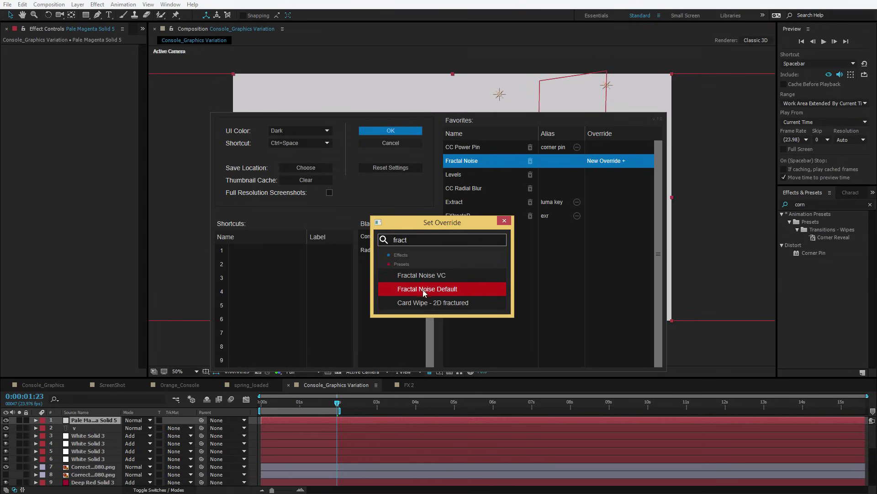
{"action": "left_click", "coordinate": [443, 289]}
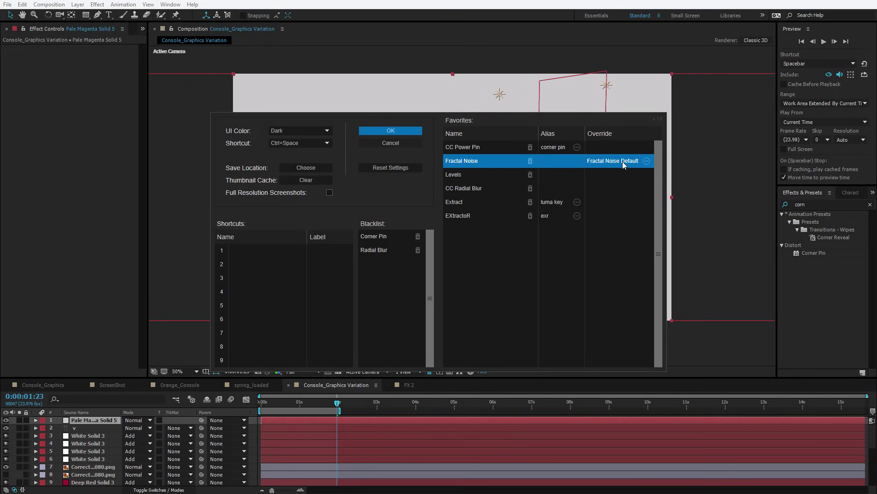
{"action": "left_click", "coordinate": [392, 131]}
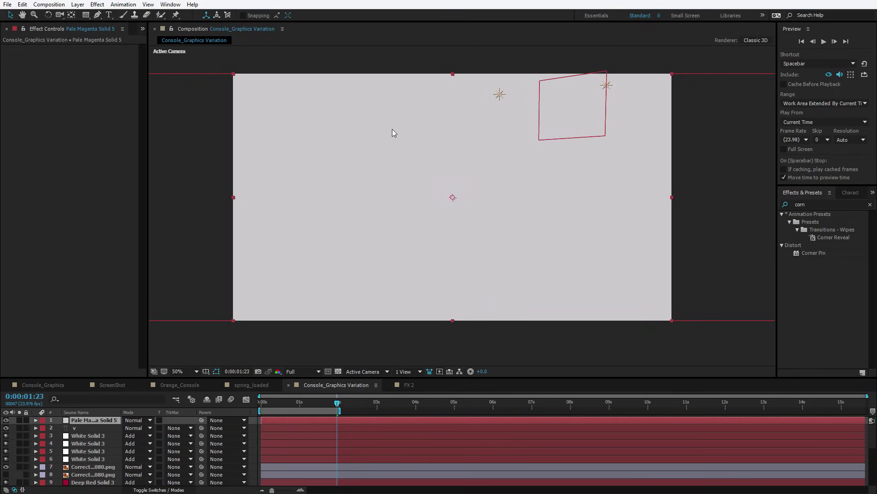
- Apply Fractal Noise with its preset override to the solid, and try a different Evolution value before undoing it
{"action": "key", "text": "ctrl+space"}
{"action": "key", "text": "Escape"}
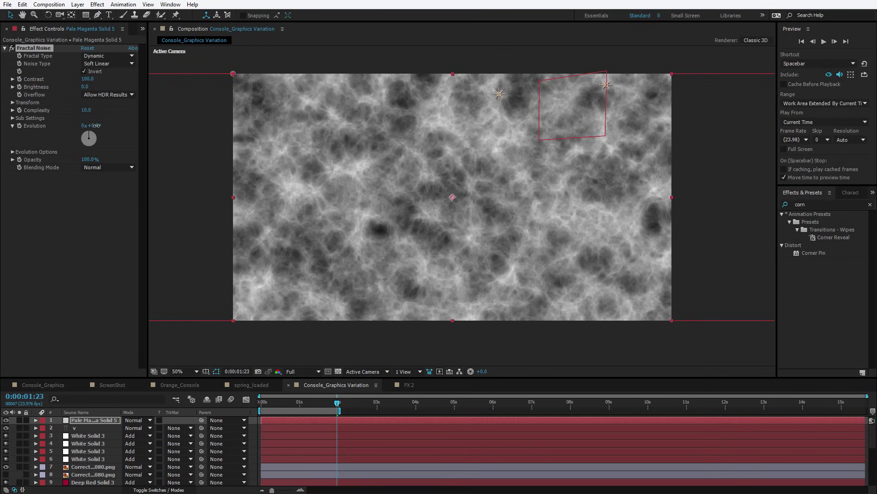
{"action": "left_click_drag", "start_coordinate": [94, 125], "coordinate": [100, 129]}
{"action": "key", "text": "ctrl+z"}
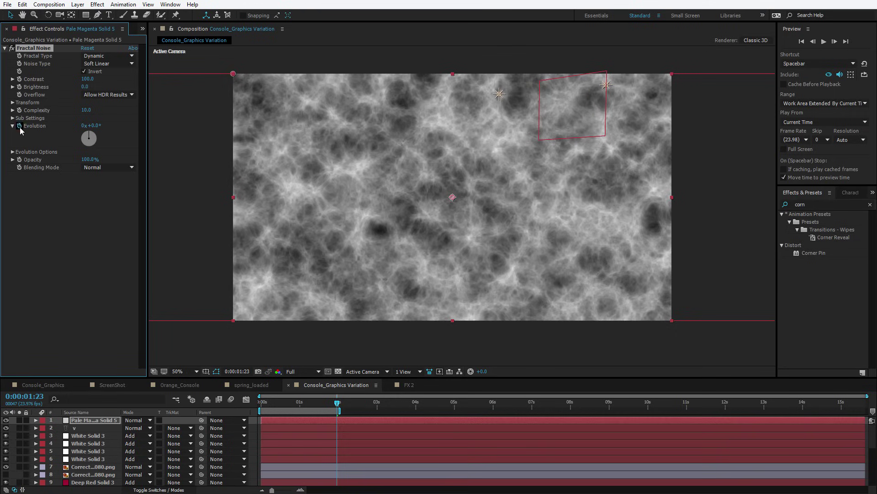
- Animate the Fractal Noise Evolution with the expression time*250
{"action": "left_click", "coordinate": [19, 125], "text": "alt"}
{"action": "type", "text": "t"}
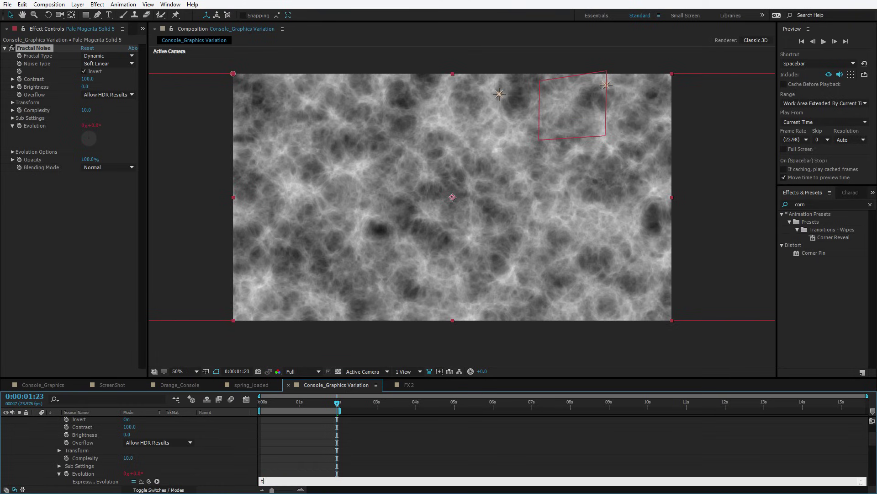
{"action": "type", "text": "ime*250"}
{"action": "left_click", "coordinate": [345, 416]}
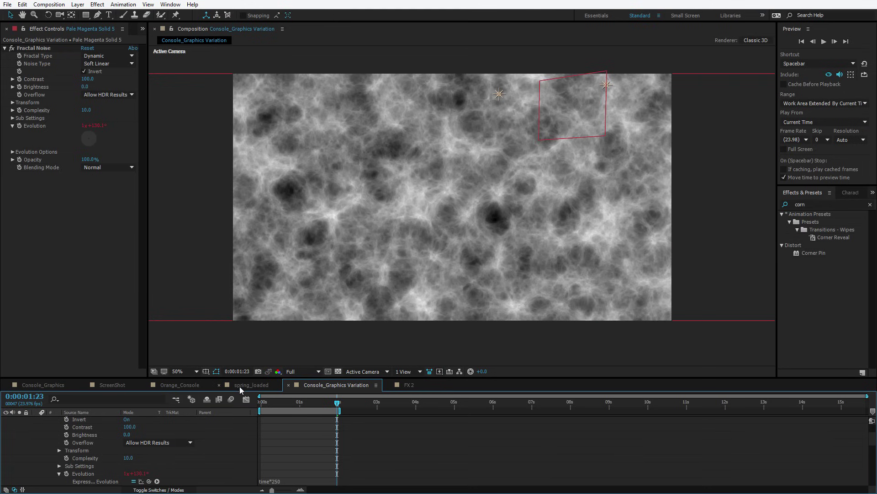
- Preview the animated fractal noise and place the current time at 0:00:01:00
{"action": "scroll", "coordinate": [276, 399], "scroll_direction": "up", "scroll_amount": 2}
{"action": "key", "text": "space"}
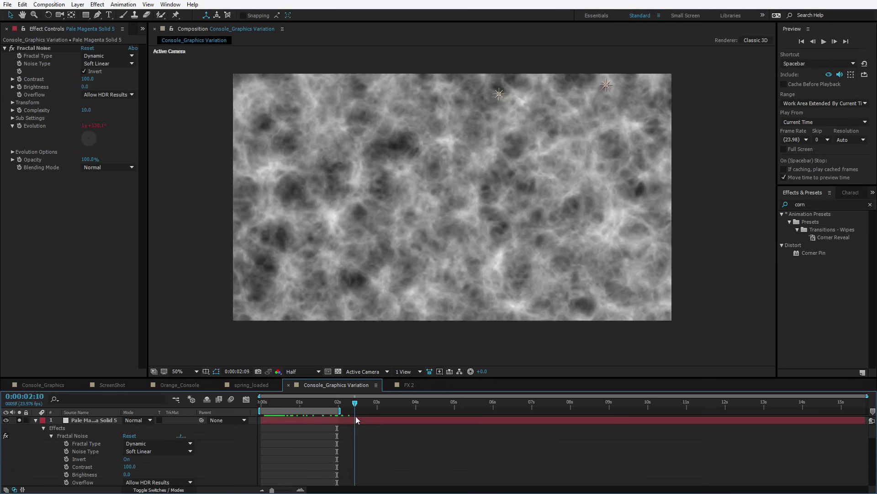
{"action": "left_click", "coordinate": [300, 418]}
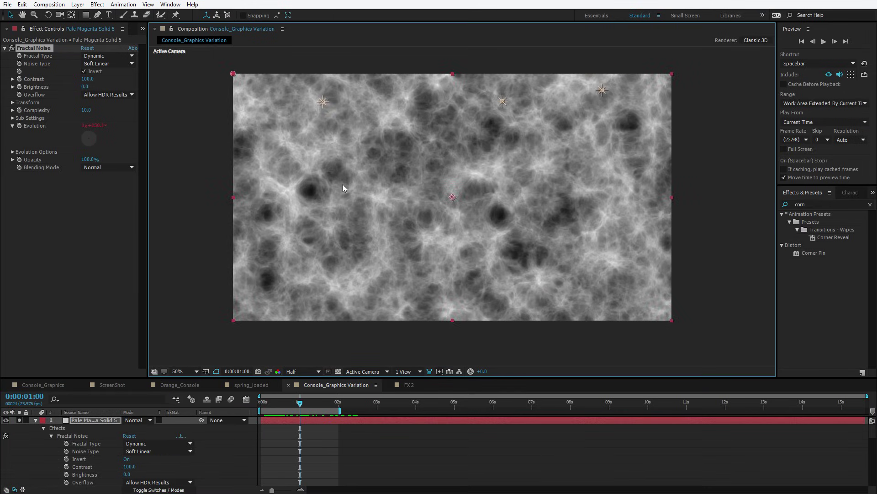
- Apply Unsharp Mask to the noise solid through FX Console and set its Amount to 129
{"action": "key", "text": "ctrl+space"}
{"action": "type", "text": "unsh"}
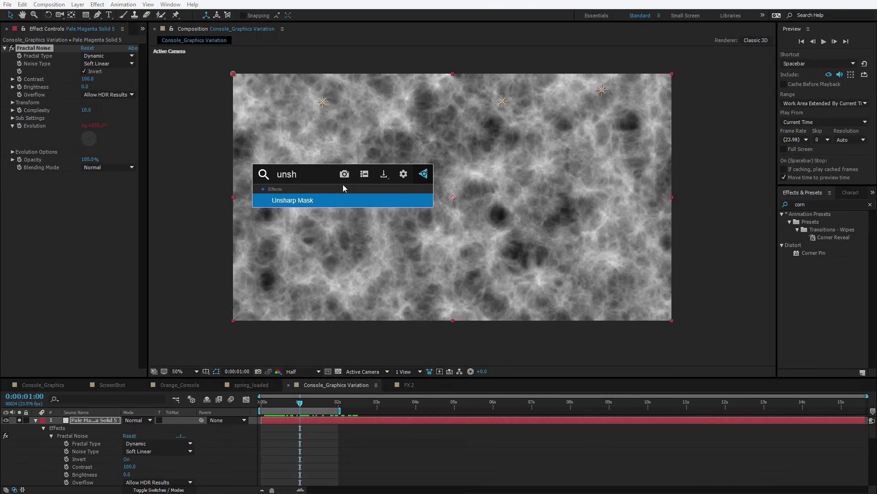
{"action": "key", "text": "Return"}
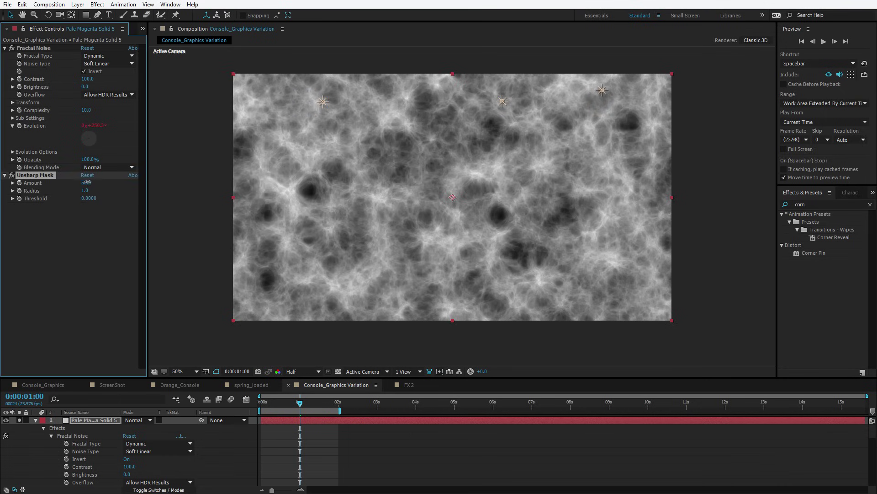
{"action": "left_click_drag", "start_coordinate": [86, 183], "coordinate": [105, 182]}
{"action": "key", "text": "/"}
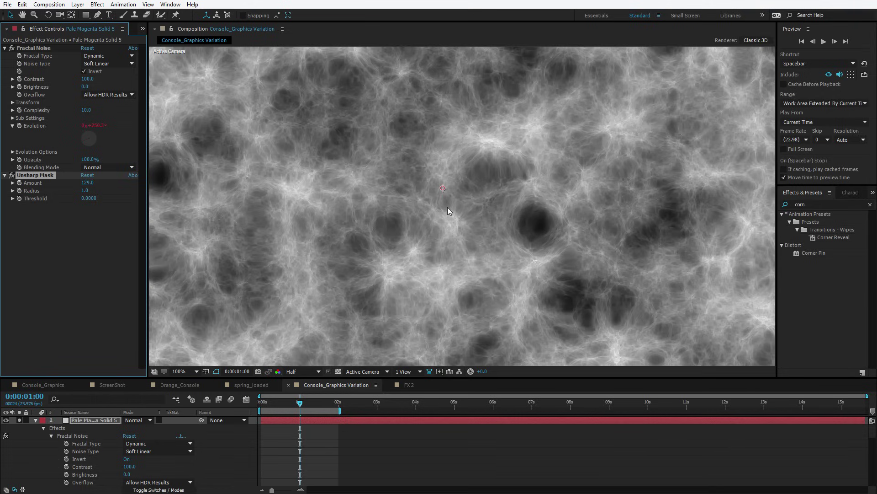
{"action": "key", "text": "comma"}
{"action": "left_click", "coordinate": [75, 246]}
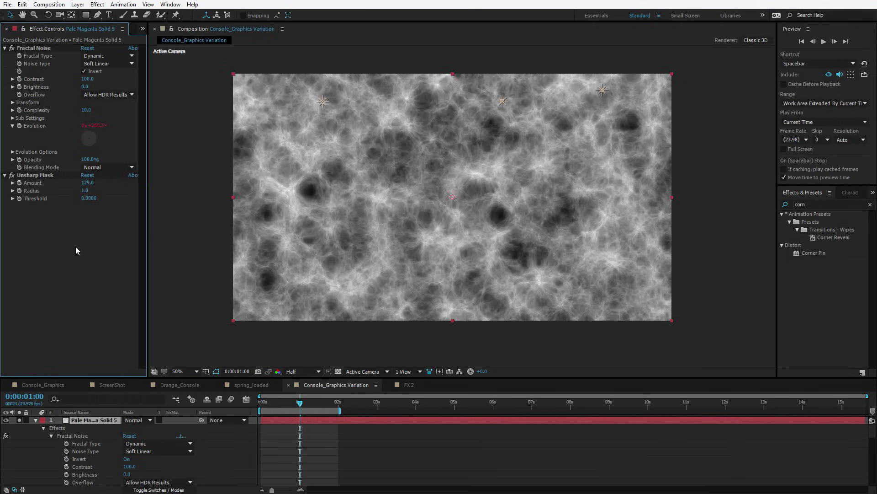
- Search FX Console for "color vi" and add VC Color Vibrance to the favorites without applying it
{"action": "left_click", "coordinate": [37, 178]}
{"action": "key", "text": "ctrl+space"}
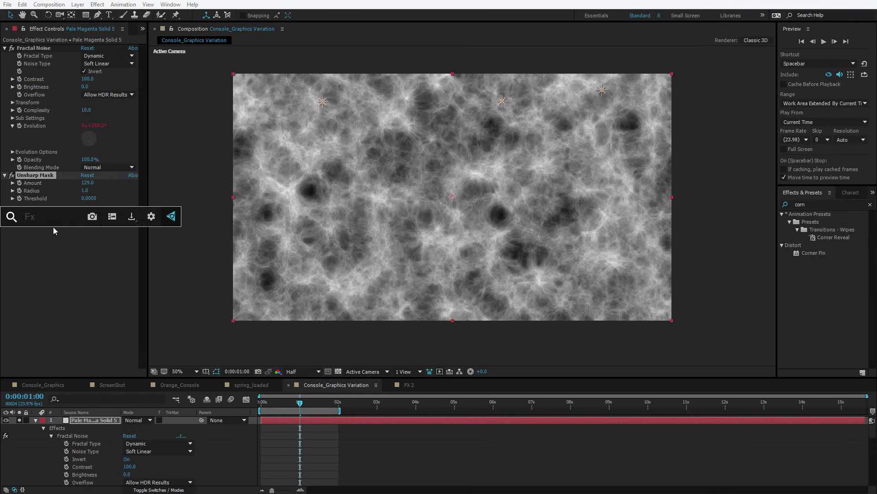
{"action": "type", "text": "color"}
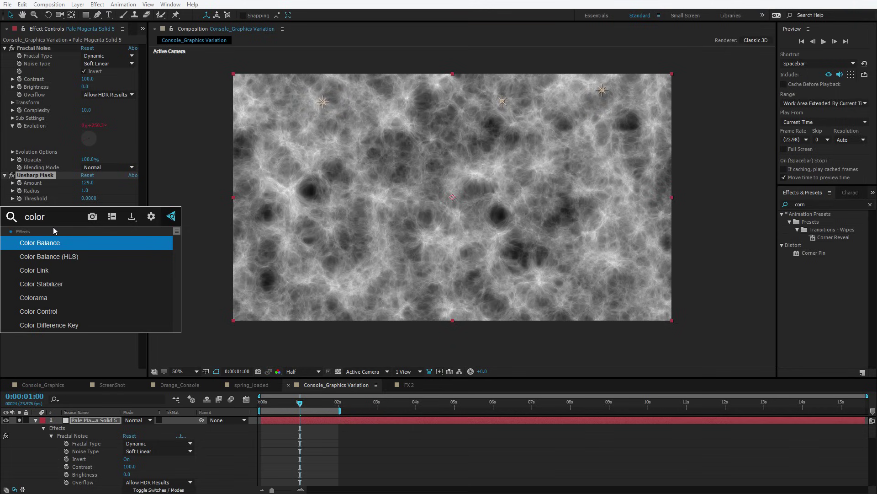
{"action": "type", "text": " vi"}
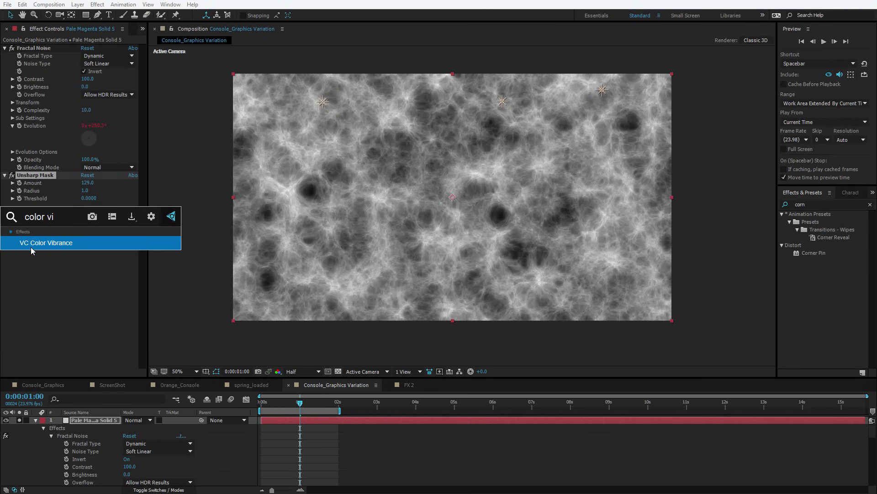
{"action": "right_click", "coordinate": [38, 242]}
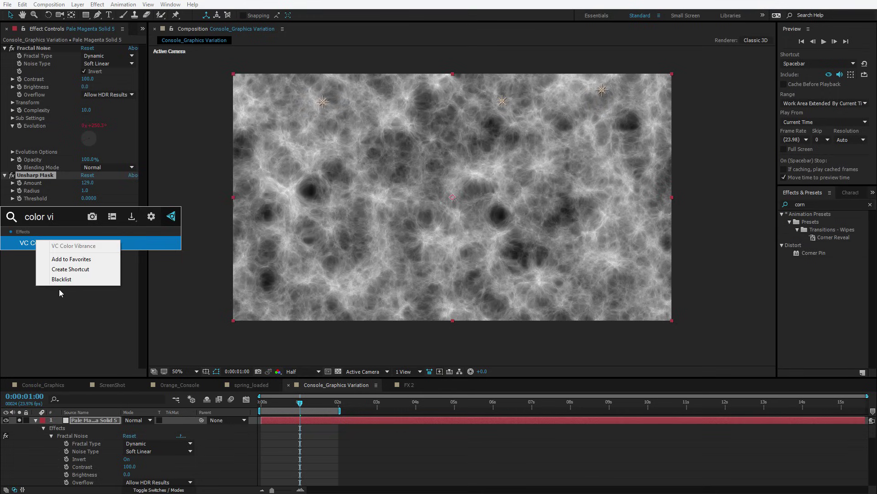
{"action": "left_click", "coordinate": [73, 268]}
{"action": "left_click", "coordinate": [56, 308]}
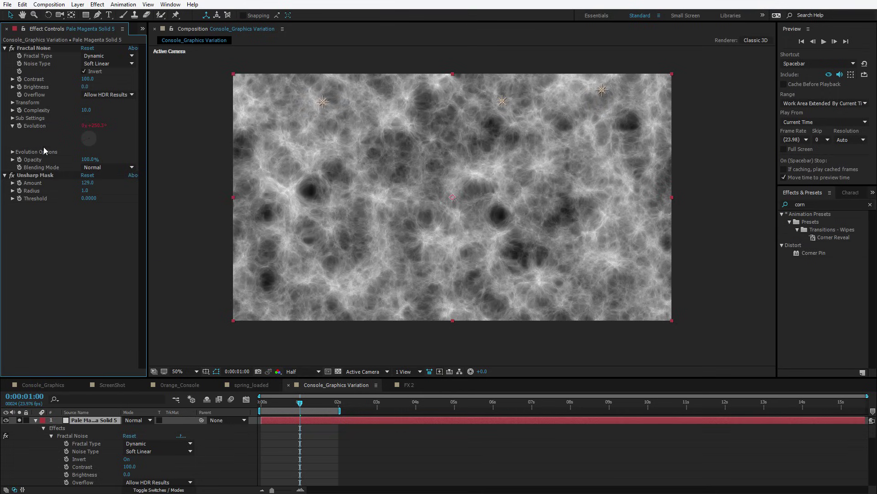
- Apply the VC Color Vibrance effect to the noise solid through an FX Console search for "col"
{"action": "key", "text": "ctrl+space"}
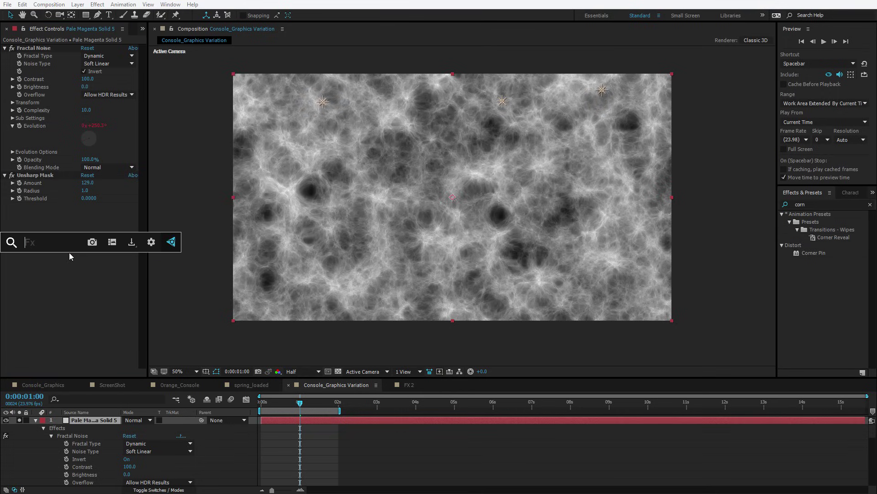
{"action": "type", "text": "col"}
{"action": "key", "text": "Return"}
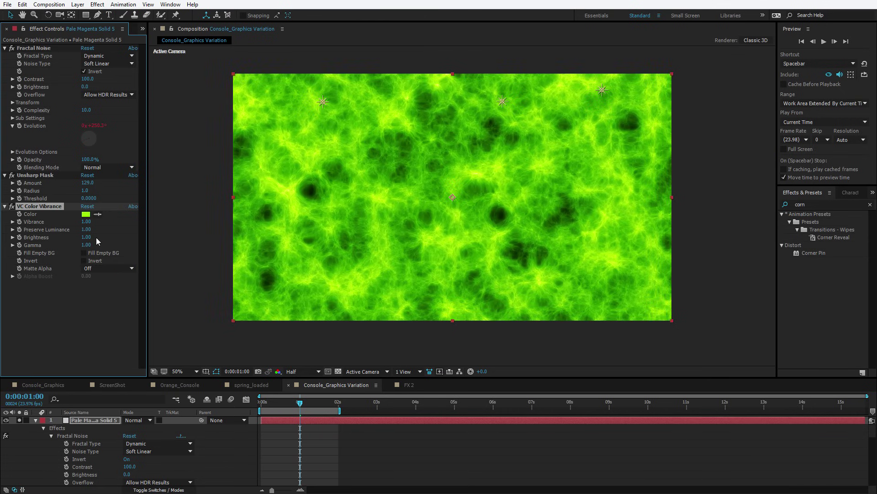
- Set the VC Color Vibrance color to blue 00A8FF and its Gamma to 0.72
{"action": "left_click", "coordinate": [86, 214]}
{"action": "left_click", "coordinate": [628, 379]}
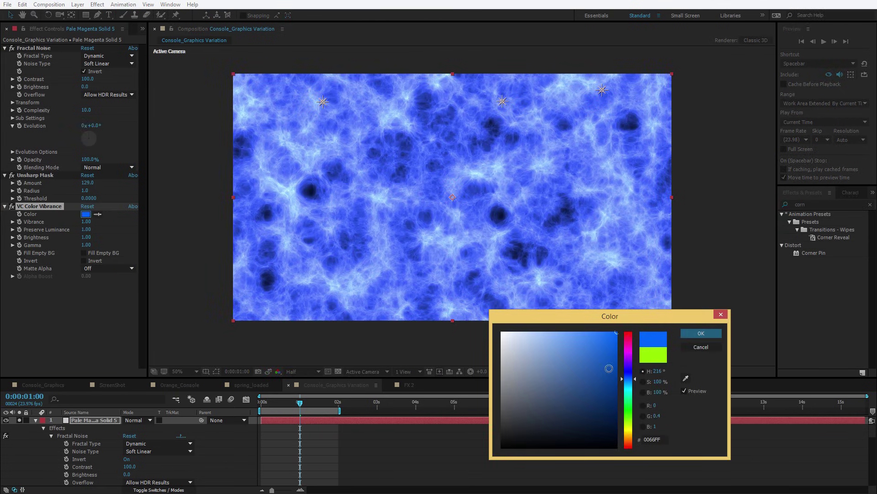
{"action": "left_click", "coordinate": [629, 384]}
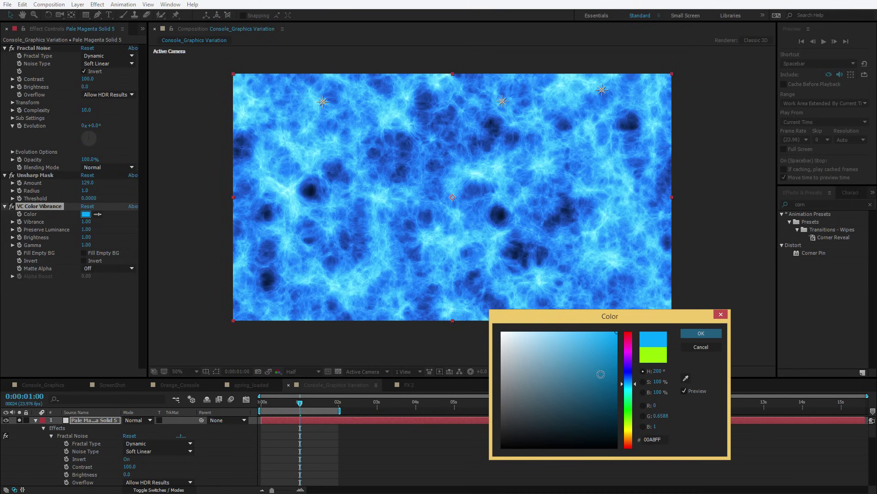
{"action": "key", "text": "Return"}
{"action": "left_click_drag", "start_coordinate": [88, 245], "coordinate": [76, 247]}
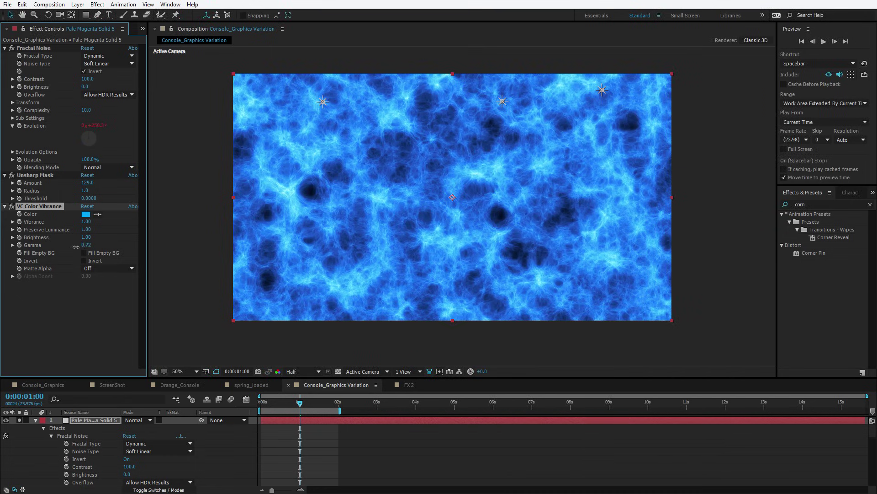
{"action": "left_click", "coordinate": [118, 303]}
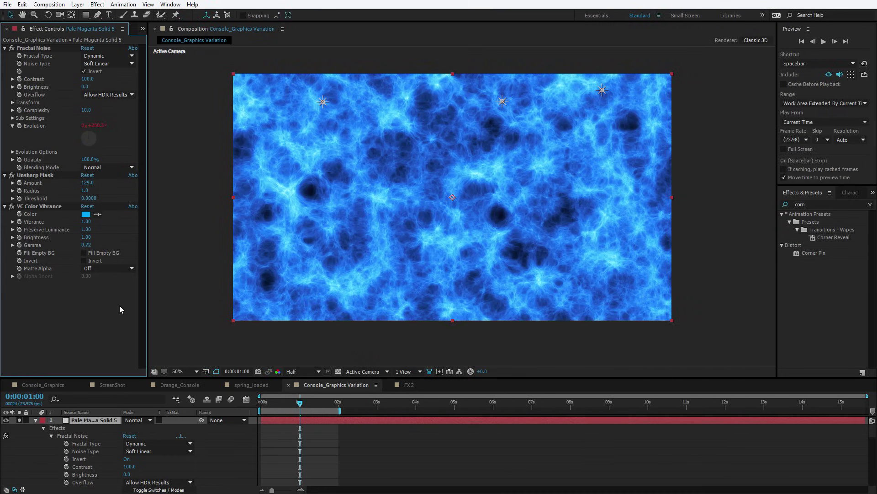
- Save Fractal Noise, Unsharp Mask and VC Color Vibrance together as an animation preset, overwriting the existing Fractal Noise Default file
{"action": "left_click", "coordinate": [32, 48]}
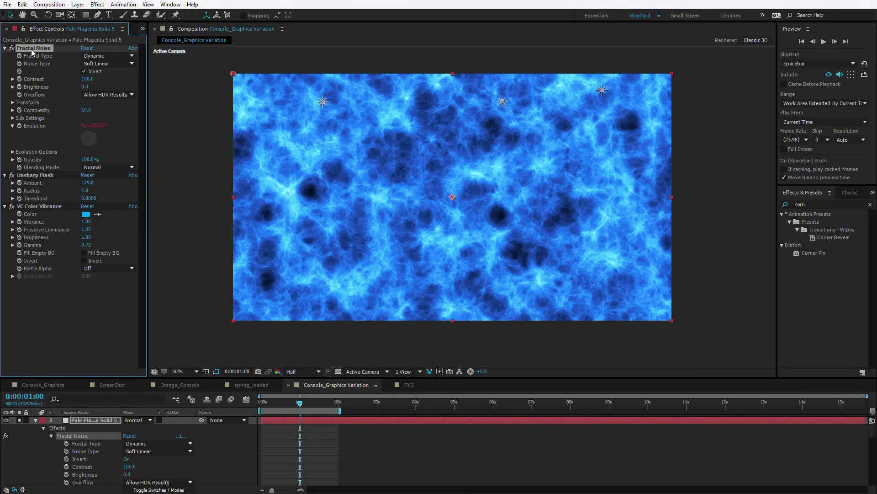
{"action": "left_click", "coordinate": [31, 177], "text": "ctrl"}
{"action": "left_click", "coordinate": [36, 206], "text": "ctrl"}
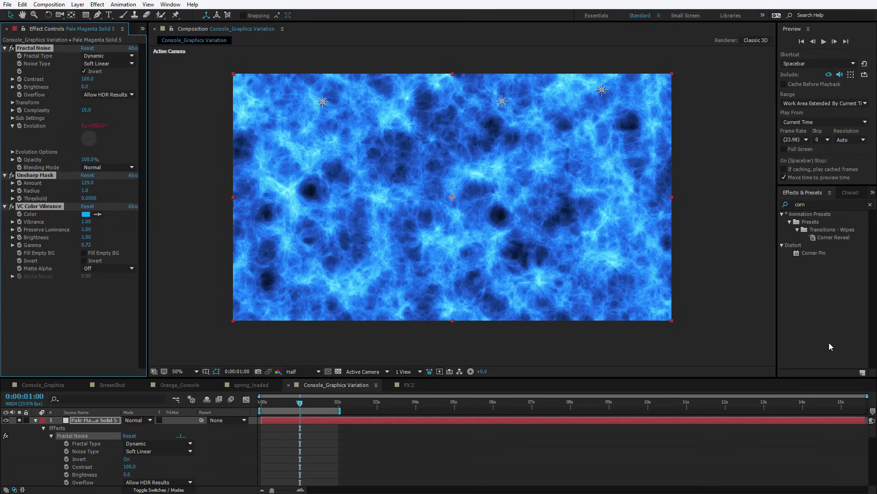
{"action": "left_click", "coordinate": [861, 374]}
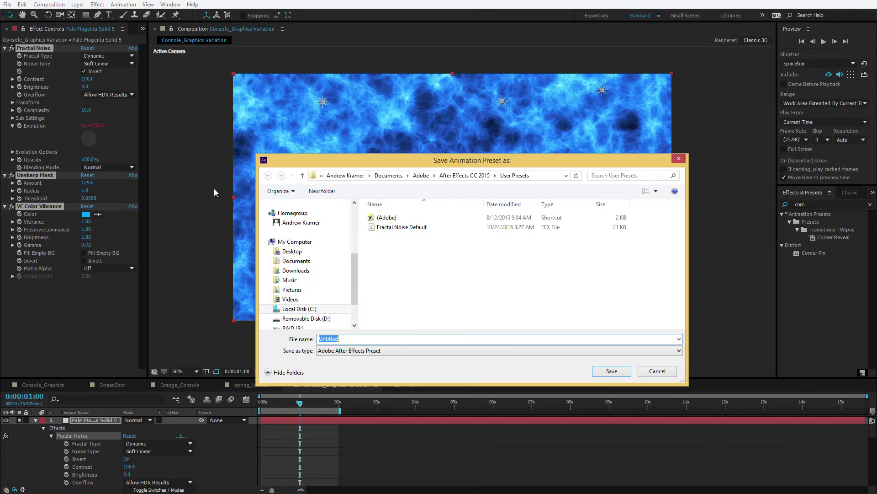
{"action": "left_click", "coordinate": [389, 231]}
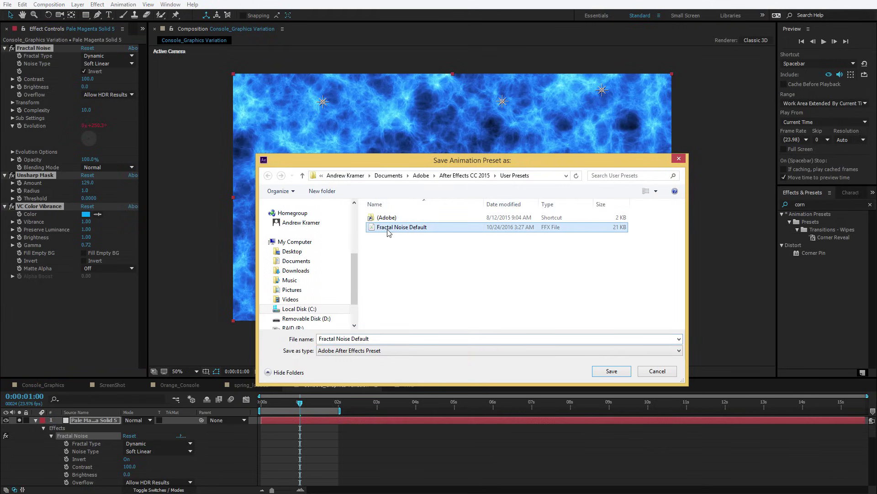
{"action": "left_click", "coordinate": [612, 371]}
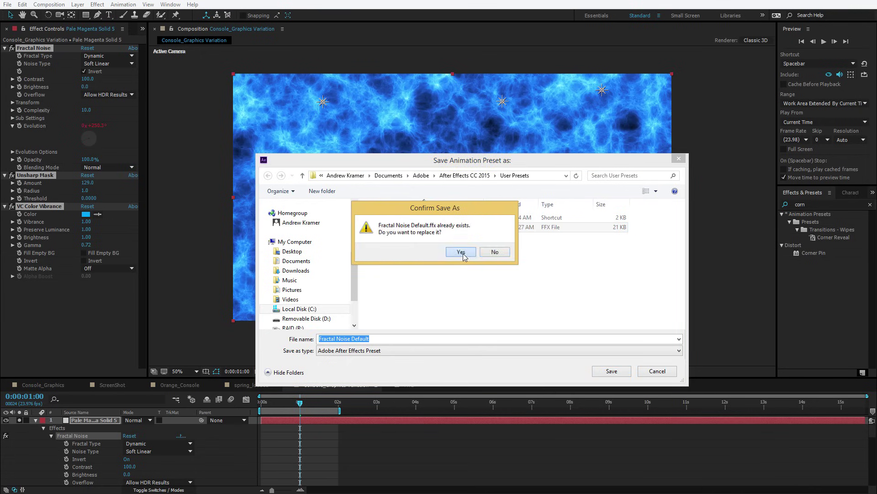
{"action": "left_click", "coordinate": [461, 252]}
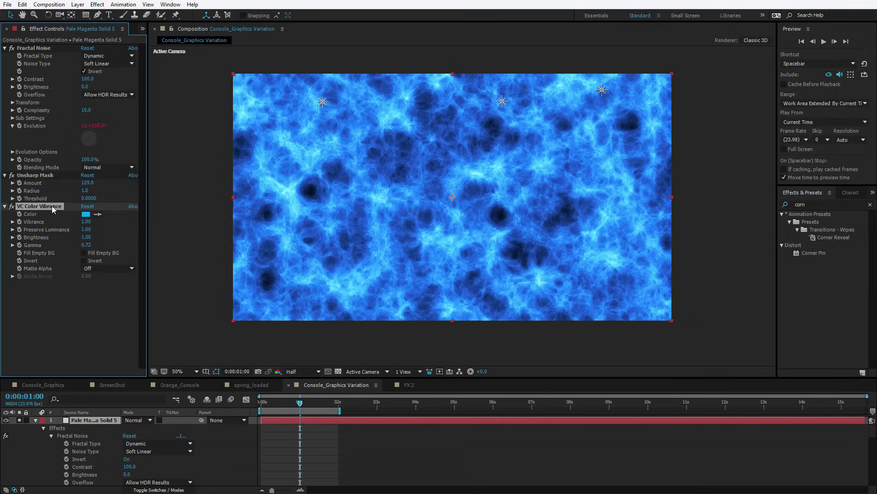
- Delete all effects from the solid and reapply Fractal Noise with its preset override through FX Console
{"action": "key", "text": "ctrl+a"}
{"action": "key", "text": "Delete"}
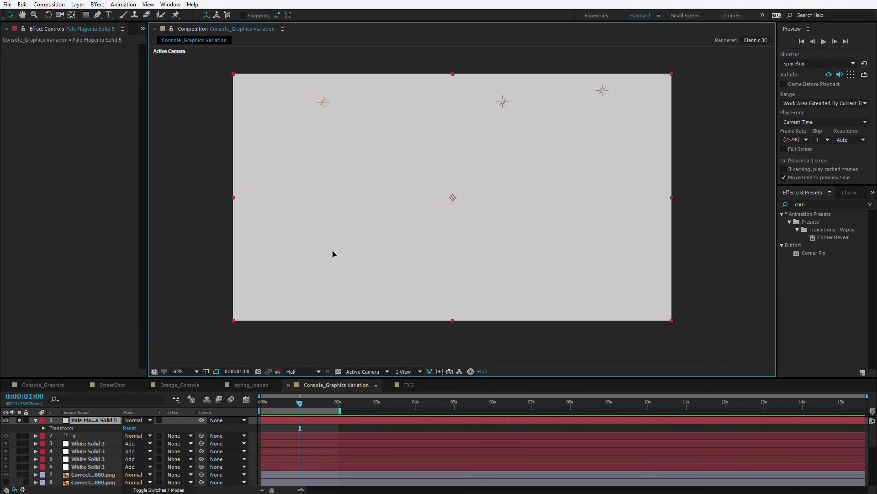
{"action": "key", "text": "ctrl+space"}
{"action": "type", "text": "frac"}
{"action": "key", "text": "Return"}
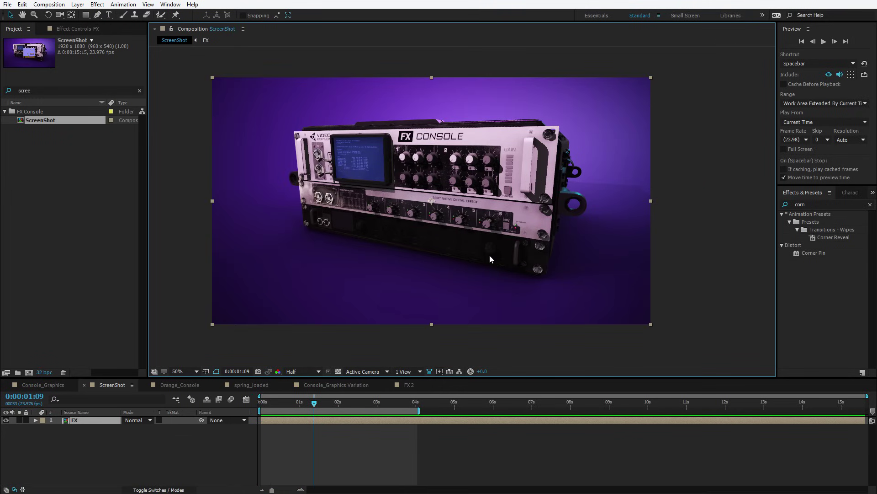
- In the FX Console settings, assign Element to shortcut slot 1 and label it E3D
{"action": "key", "text": "ctrl+space"}
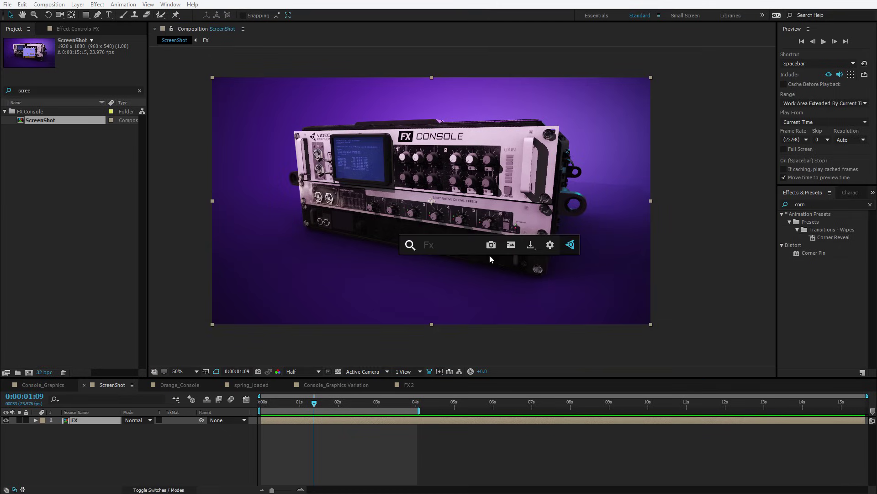
{"action": "left_click", "coordinate": [550, 245]}
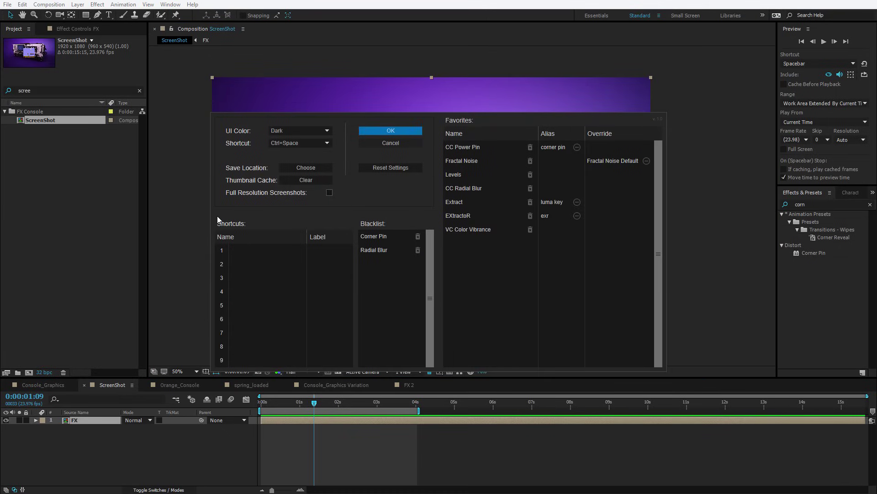
{"action": "left_click", "coordinate": [241, 251]}
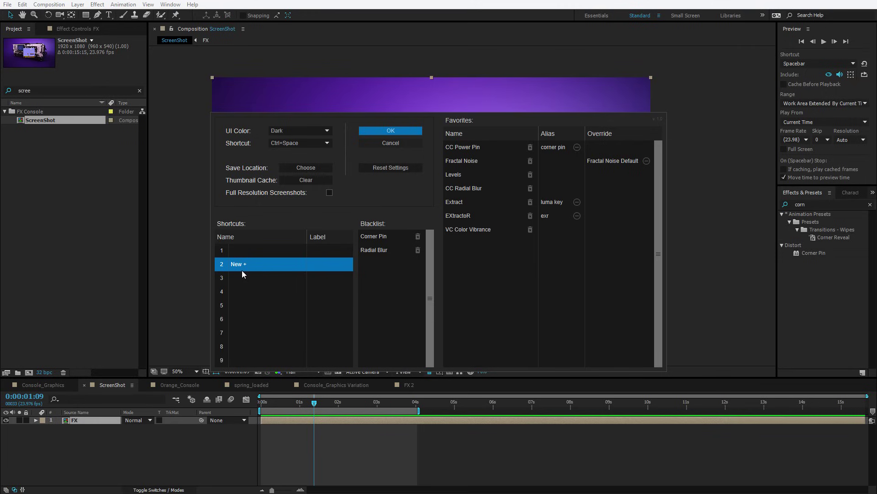
{"action": "left_click", "coordinate": [241, 251]}
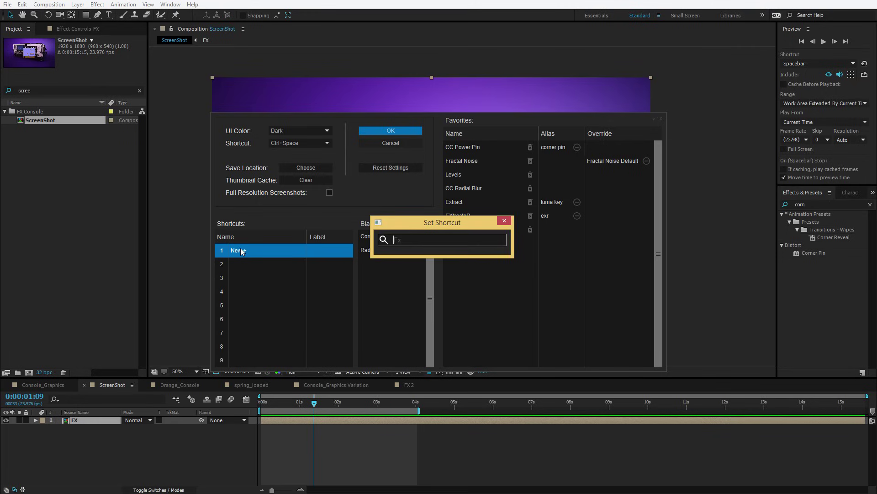
{"action": "type", "text": "elem"}
{"action": "key", "text": "Return"}
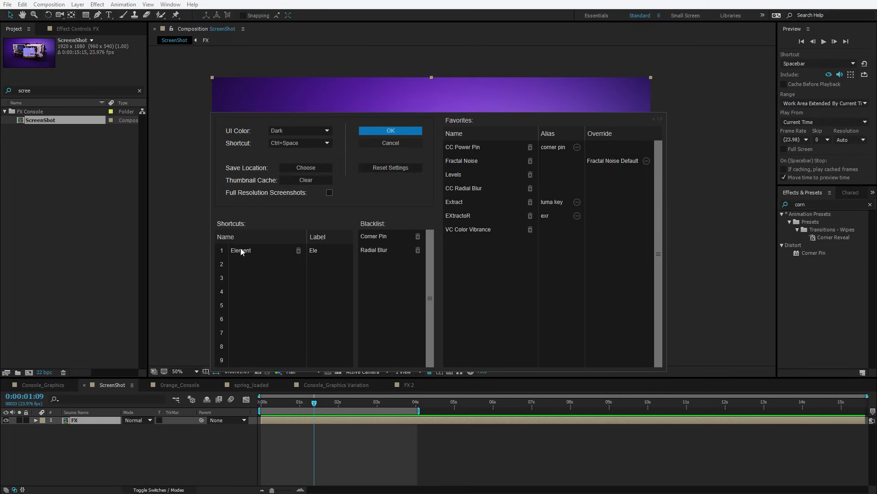
{"action": "left_click", "coordinate": [312, 250]}
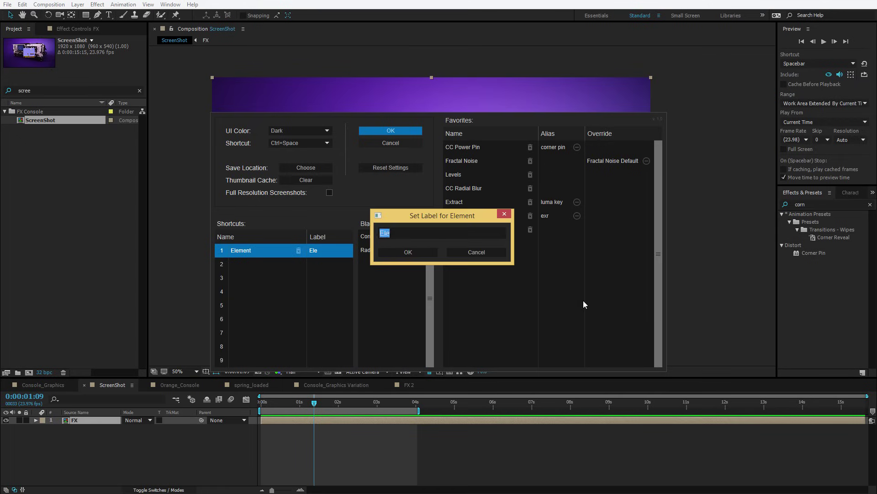
{"action": "type", "text": "E3D"}
{"action": "left_click", "coordinate": [414, 249]}
- Assign Saber to shortcut slot 2 and CC Page Turn to slot 3, and save the FX Console settings
{"action": "left_click", "coordinate": [246, 267]}
{"action": "type", "text": "Sab"}
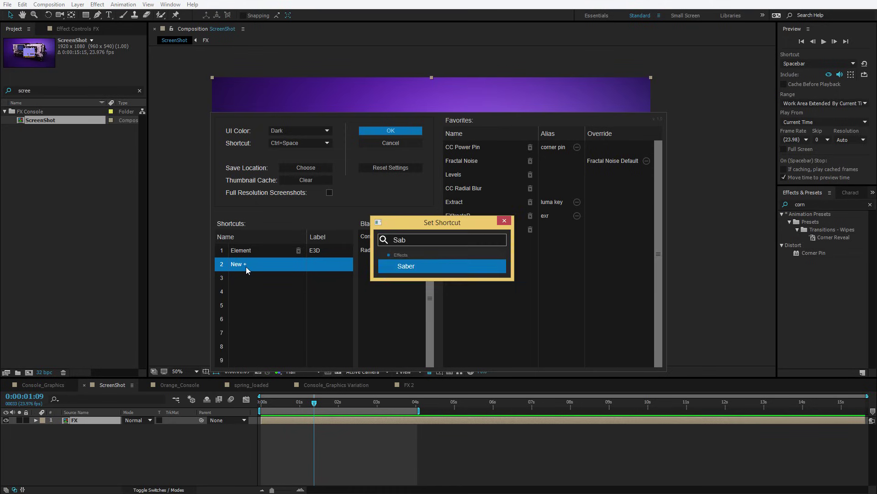
{"action": "key", "text": "Return"}
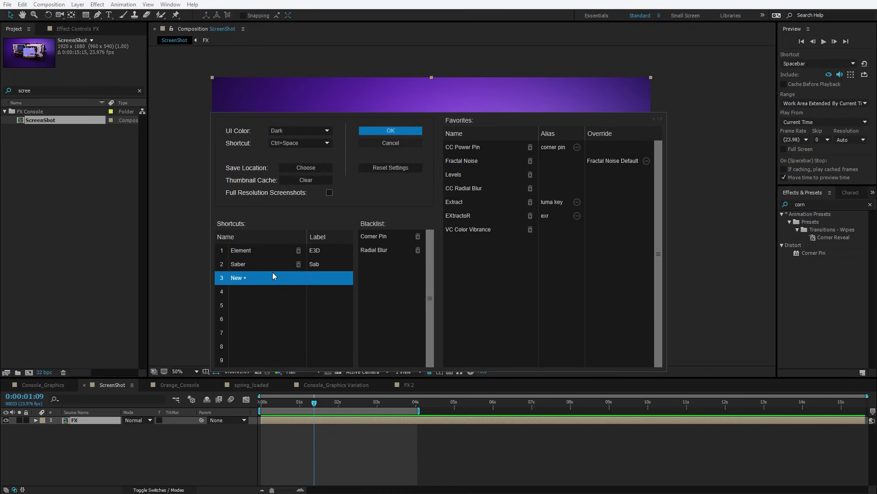
{"action": "left_click", "coordinate": [276, 276]}
{"action": "type", "text": "page"}
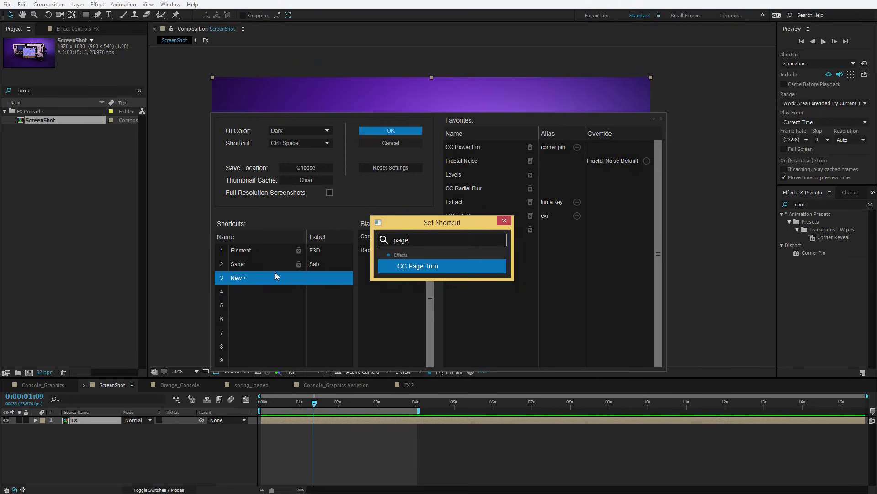
{"action": "key", "text": "Return"}
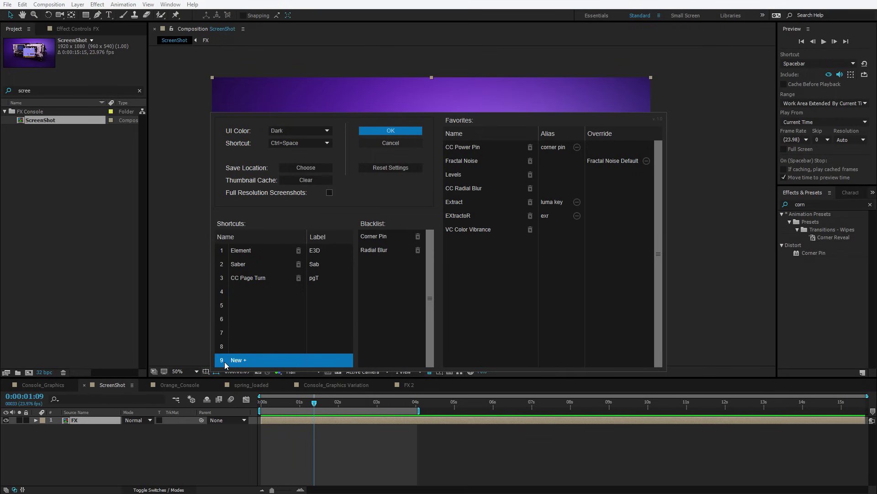
{"action": "left_click", "coordinate": [392, 131]}
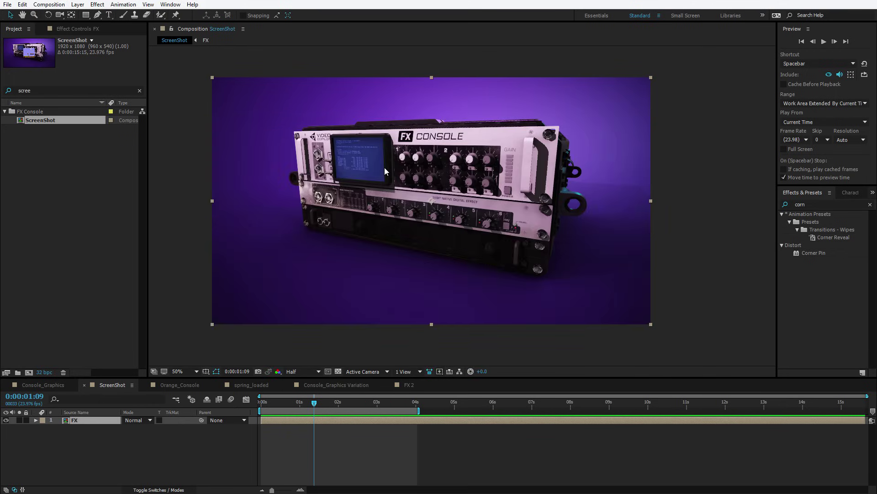
- Try CC Page Turn on the FX layer using its FX Console shortcut, and fold the lower-right page corner further inward
{"action": "key", "text": "ctrl+space"}
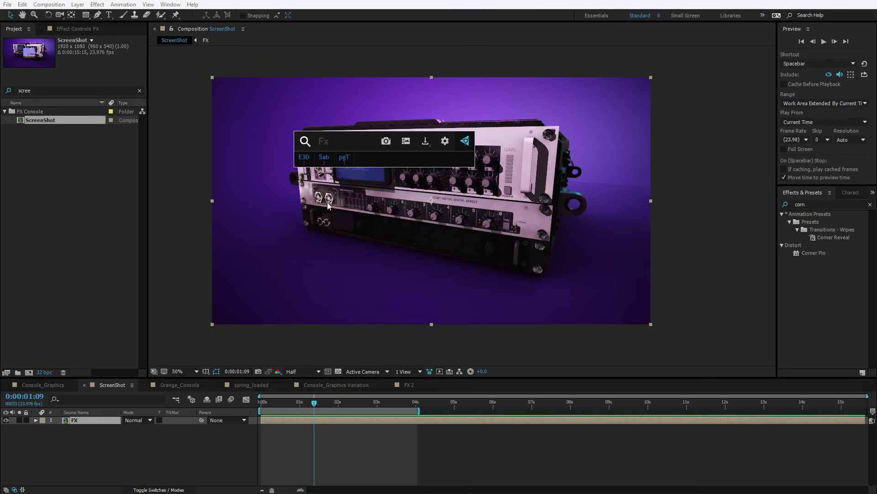
{"action": "left_click", "coordinate": [393, 218]}
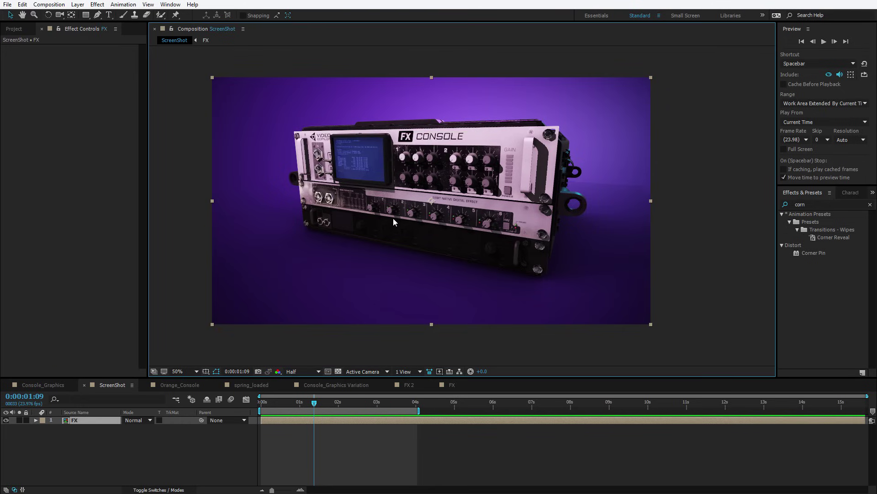
{"action": "key", "text": "ctrl+space"}
{"action": "key", "text": "3"}
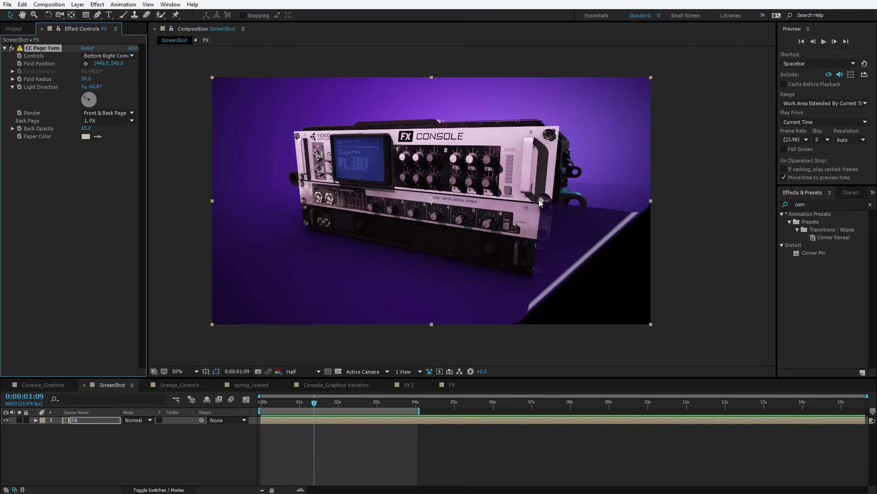
{"action": "left_click_drag", "start_coordinate": [541, 201], "coordinate": [437, 236]}
- Step back five frames in the ScreenShot composition and create a 1920 x 1080 px solid above the FX layer
{"action": "key", "text": "Page_Up"}
{"action": "key", "text": "Page_Up"}
{"action": "key", "text": "Page_Up"}
{"action": "key", "text": "Page_Up"}
{"action": "key", "text": "Page_Up"}
{"action": "key", "text": "ctrl+y"}
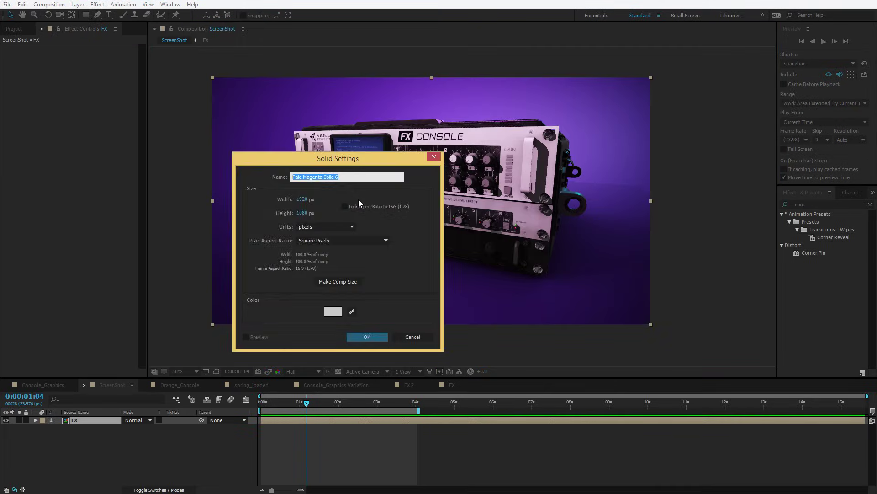
{"action": "key", "text": "Return"}
- Search for the Curves effect in FX Console and create a shortcut for it
{"action": "key", "text": "ctrl+space"}
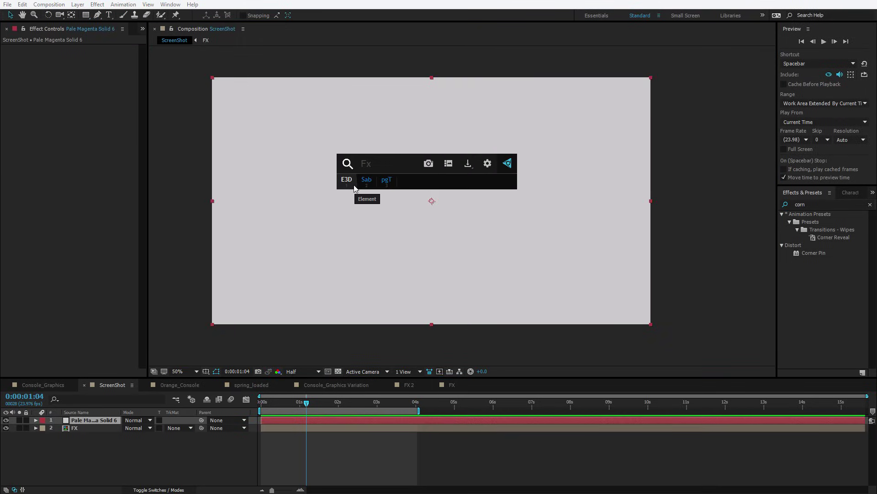
{"action": "type", "text": "cur"}
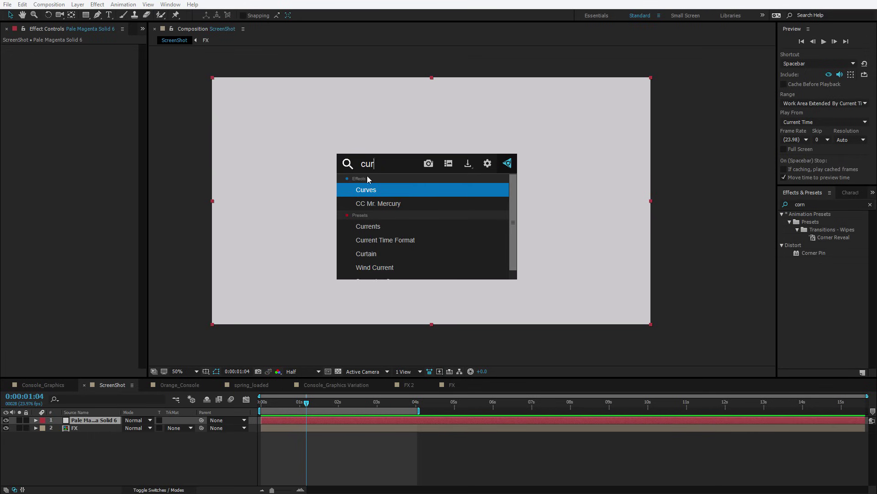
{"action": "right_click", "coordinate": [368, 191]}
{"action": "mouse_move", "coordinate": [392, 227]}
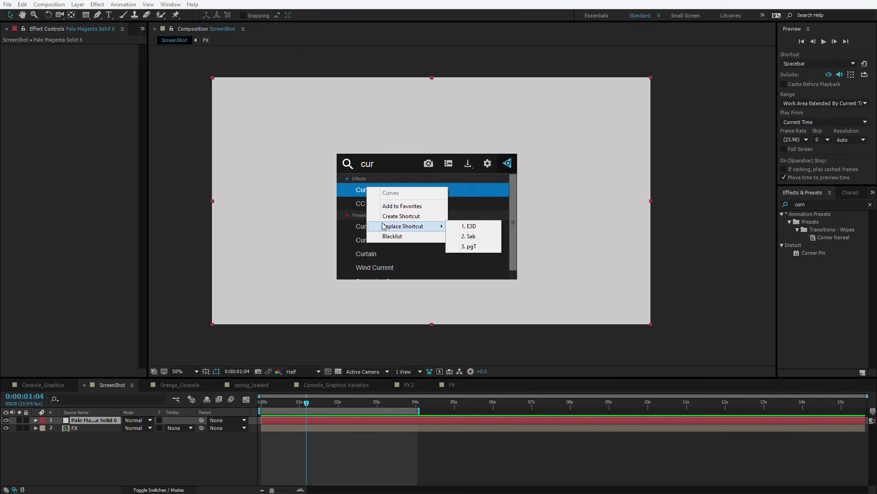
{"action": "left_click", "coordinate": [402, 220]}
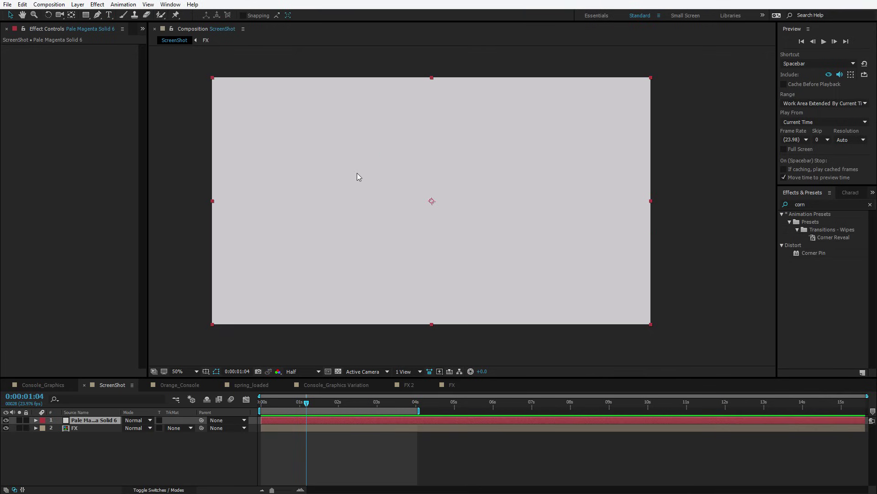
- Find the Noise effect through FX Console and add it to the shortcut bar
{"action": "key", "text": "ctrl+space"}
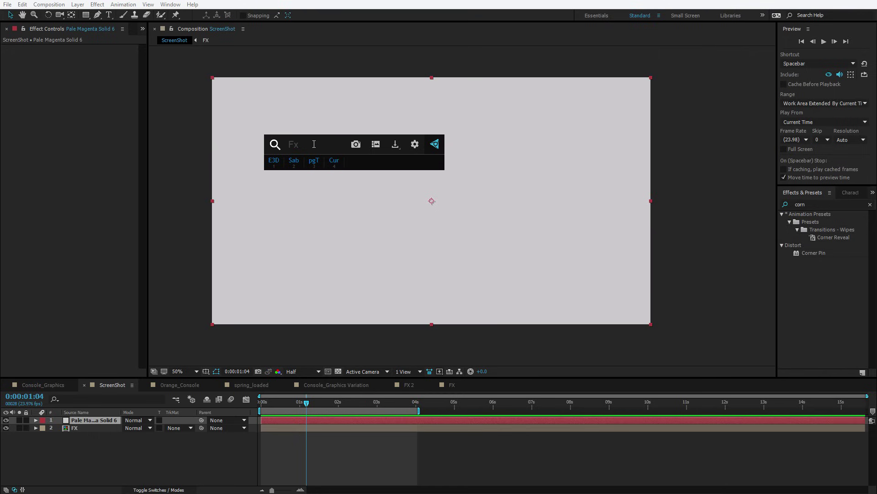
{"action": "type", "text": "noi"}
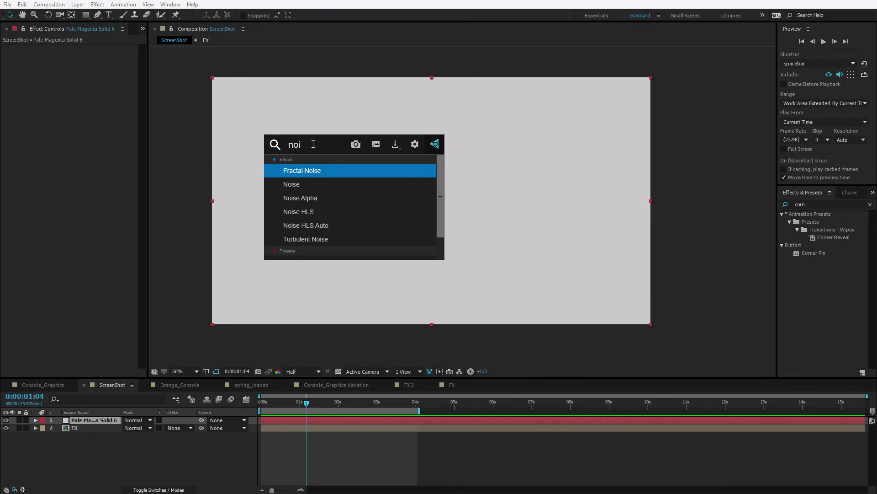
{"action": "right_click", "coordinate": [284, 191]}
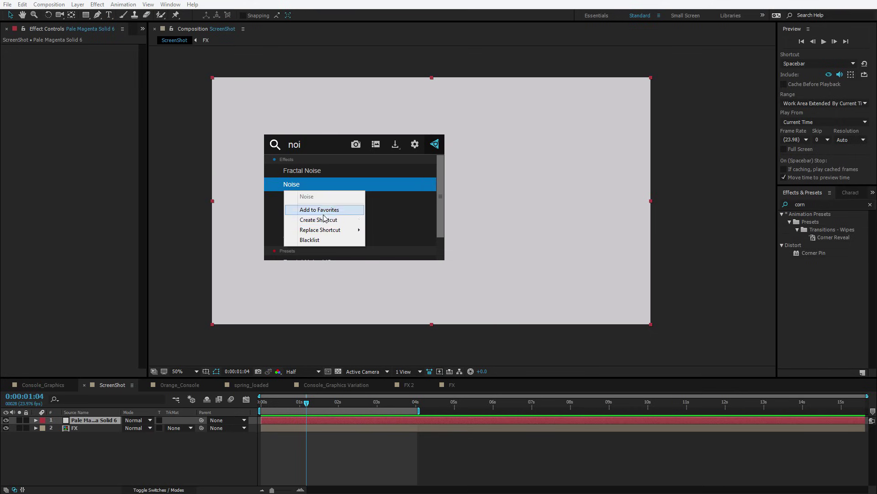
{"action": "left_click", "coordinate": [329, 220]}
- Apply Noise to the solid from its FX Console shortcut and set the Amount of Noise to 60%
{"action": "key", "text": "ctrl+space"}
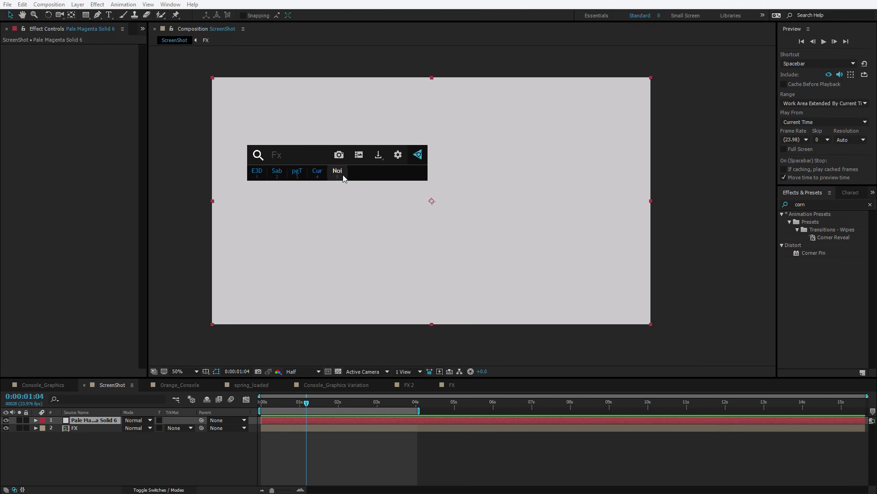
{"action": "left_click", "coordinate": [355, 201]}
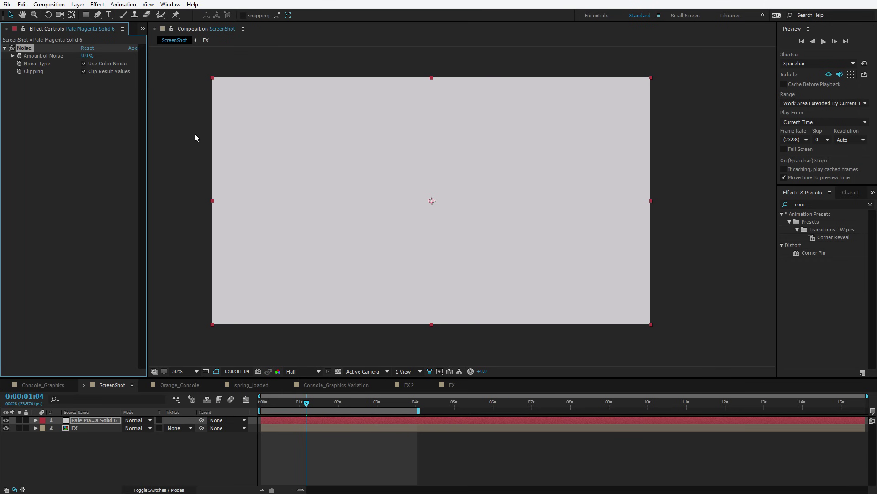
{"action": "left_click", "coordinate": [86, 56]}
{"action": "type", "text": "60"}
{"action": "key", "text": "Return"}
- Look up the Glow effect in FX Console and create a shortcut for it
{"action": "key", "text": "ctrl+space"}
{"action": "type", "text": "glo"}
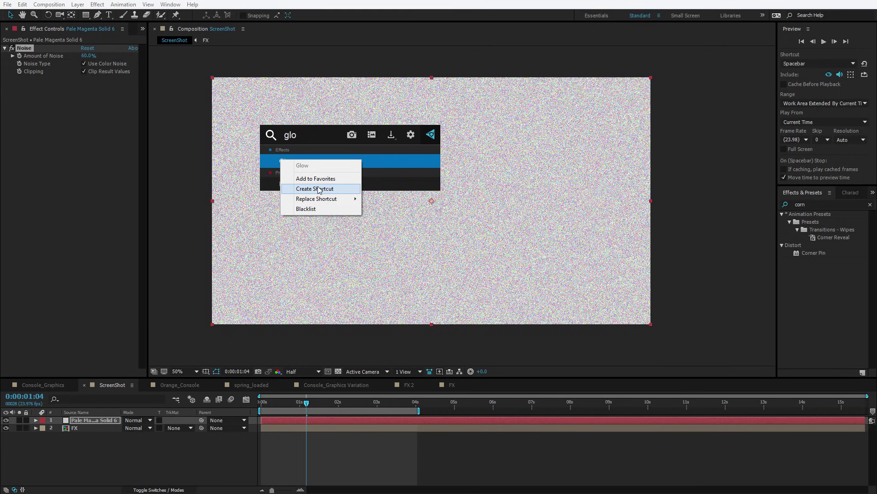
{"action": "left_click", "coordinate": [334, 188]}
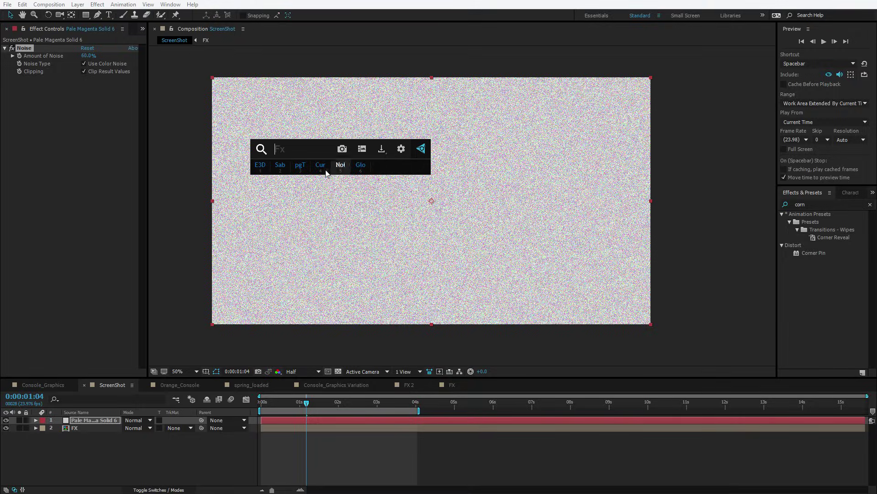
- In the FX Console settings, reorder the shortcuts by moving Curves directly below Element and Glow between those two
{"action": "left_click", "coordinate": [402, 149]}
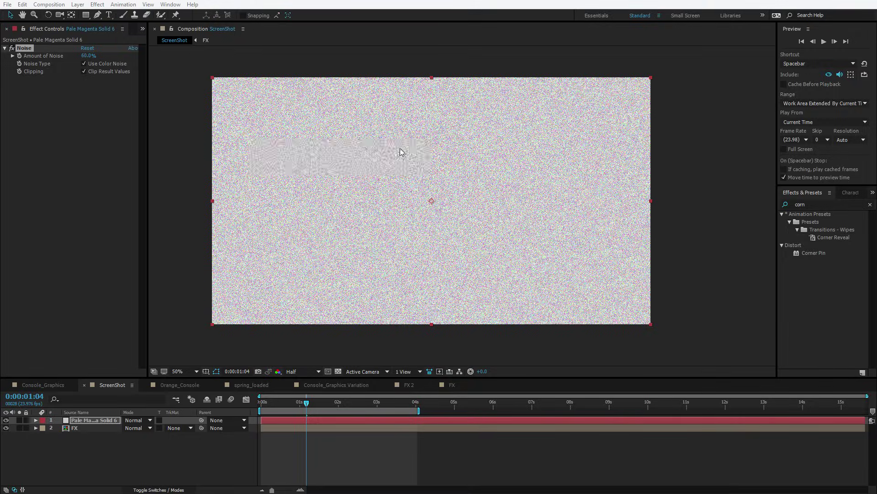
{"action": "left_click", "coordinate": [241, 292]}
{"action": "left_click_drag", "start_coordinate": [242, 292], "coordinate": [242, 264]}
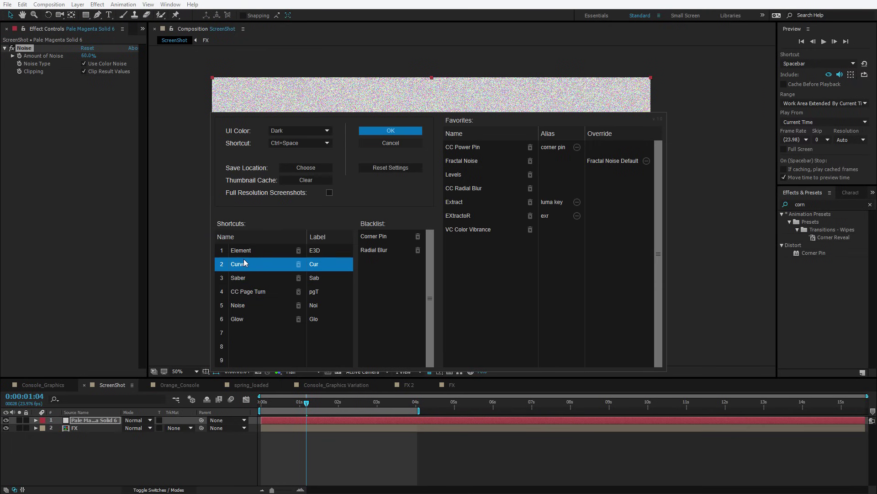
{"action": "left_click_drag", "start_coordinate": [242, 322], "coordinate": [240, 252]}
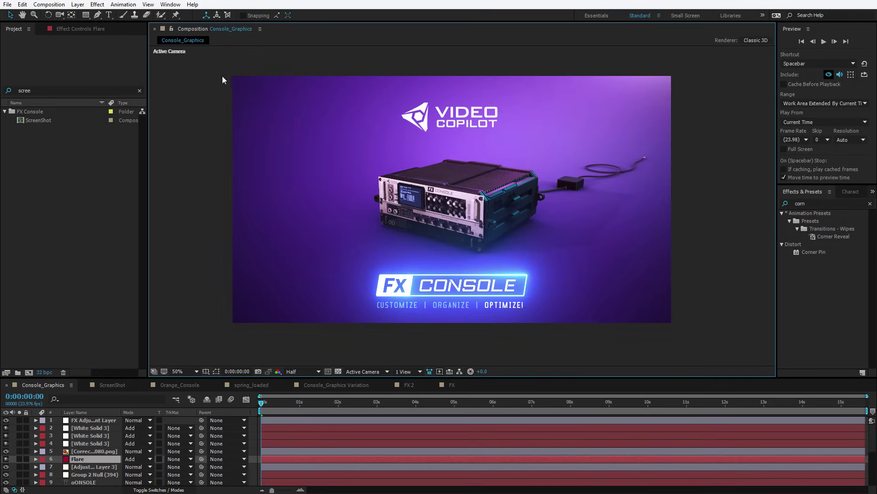
- Open the FX Console script panel, dock it above the Preview panel and shrink its height to fit the icon row
{"action": "left_click", "coordinate": [171, 4]}
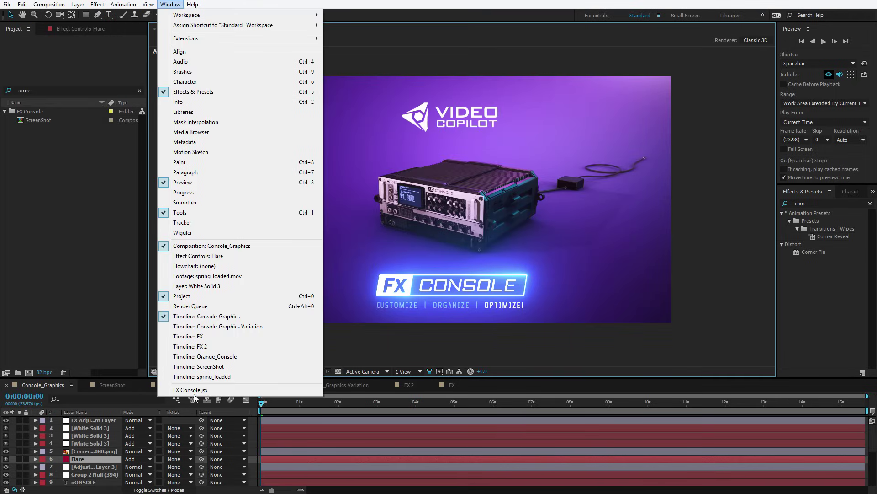
{"action": "left_click", "coordinate": [193, 392]}
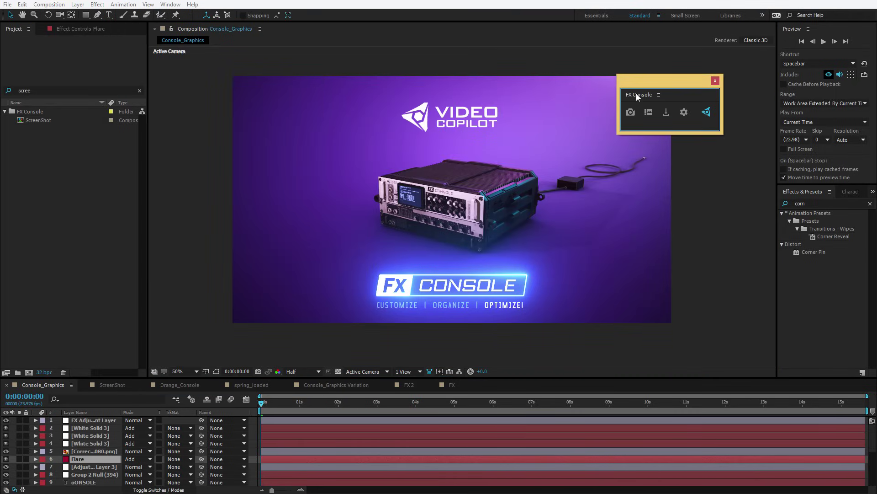
{"action": "left_click_drag", "start_coordinate": [636, 93], "coordinate": [807, 30]}
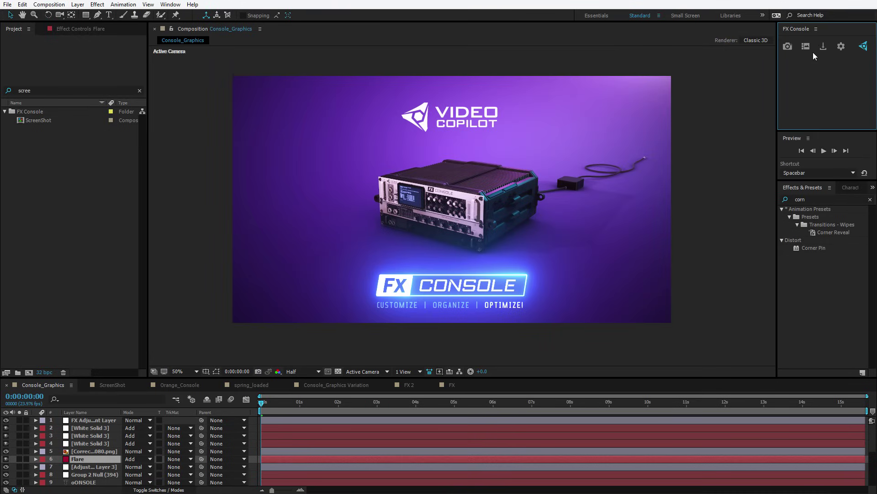
{"action": "left_click_drag", "start_coordinate": [816, 131], "coordinate": [812, 60]}
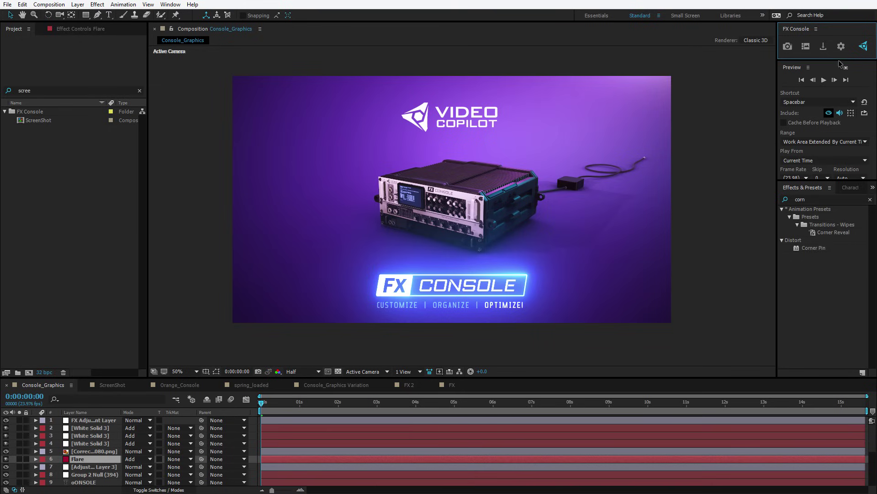
- Copy the Console_Graphics frame to the clipboard through FX Console, switch to Photoshop and paste it into the blank Untitled-2 document
{"action": "mouse_move", "coordinate": [827, 49]}
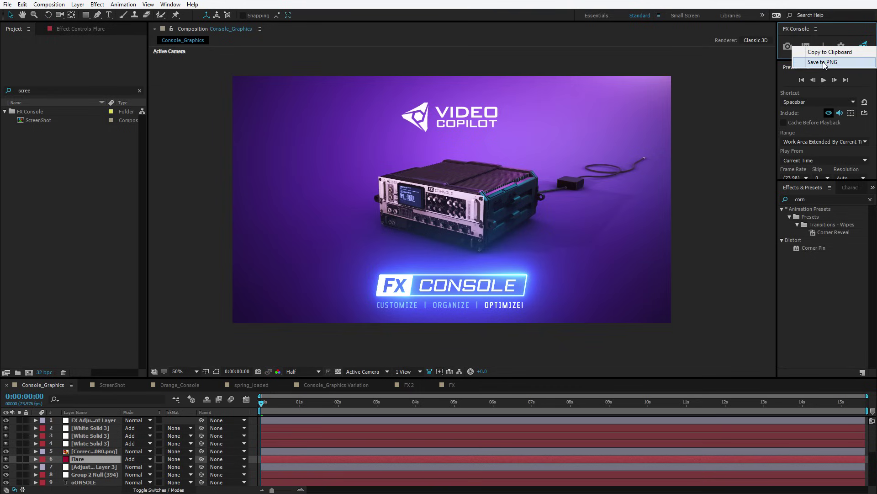
{"action": "left_click", "coordinate": [246, 115]}
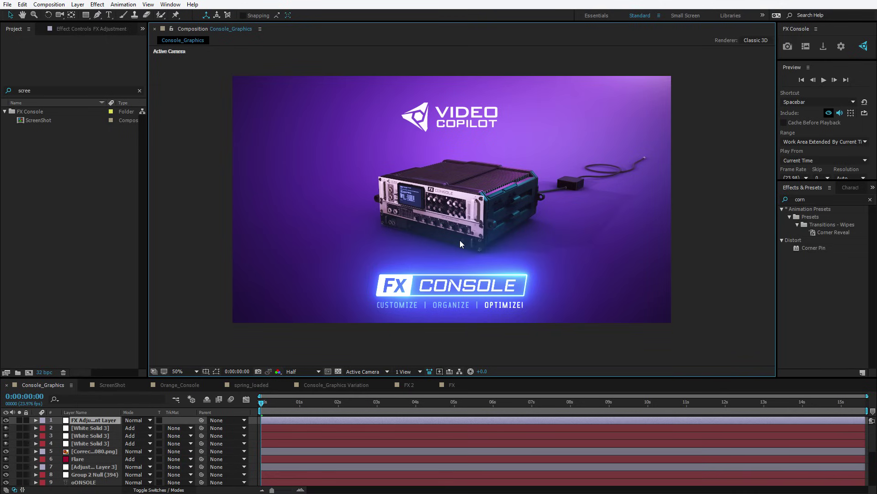
{"action": "key", "text": "ctrl+space"}
{"action": "left_click", "coordinate": [503, 220]}
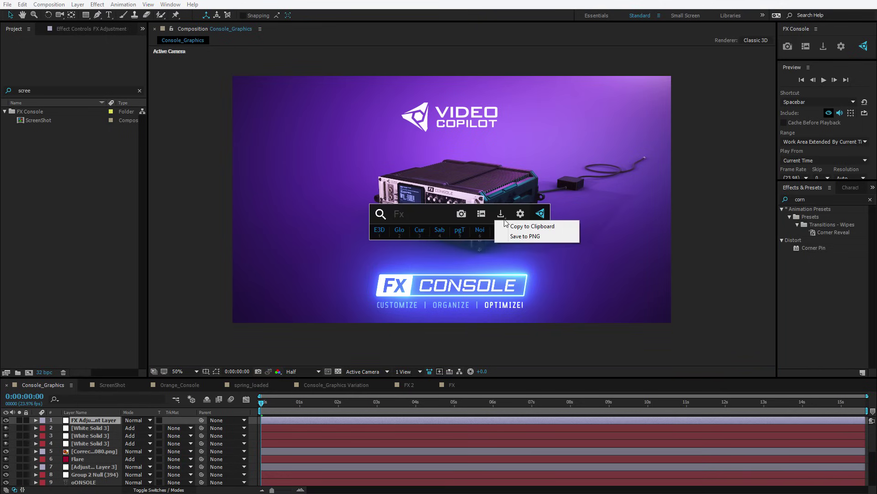
{"action": "left_click", "coordinate": [540, 228]}
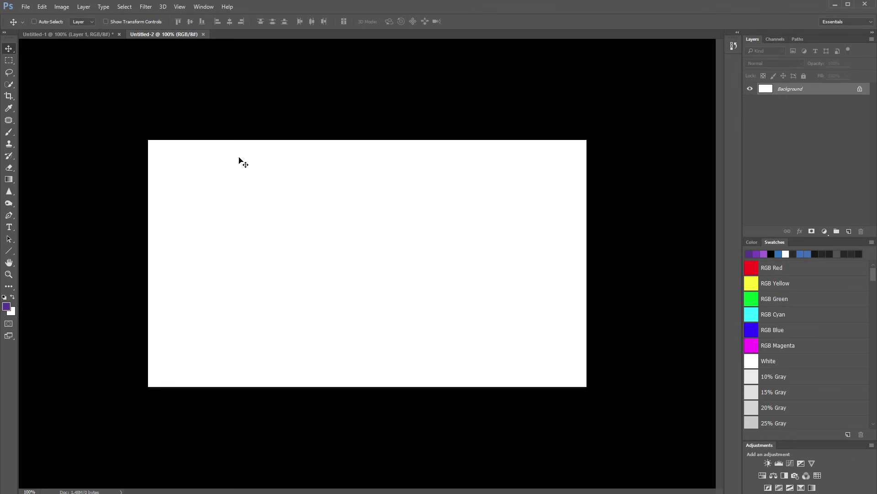
{"action": "left_click", "coordinate": [42, 6]}
{"action": "left_click", "coordinate": [58, 86]}
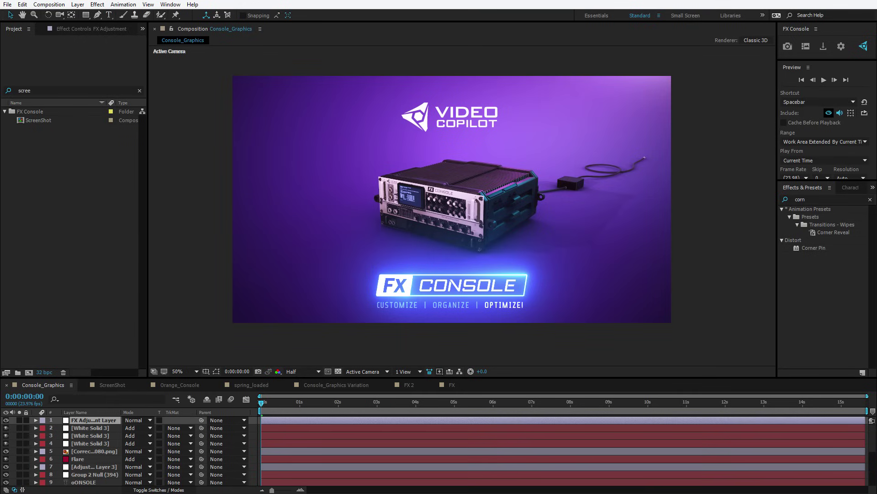
- Open the FX Console screenshot gallery over the Console_Graphics composition, and try moving and resizing the gallery window
{"action": "left_click", "coordinate": [498, 161]}
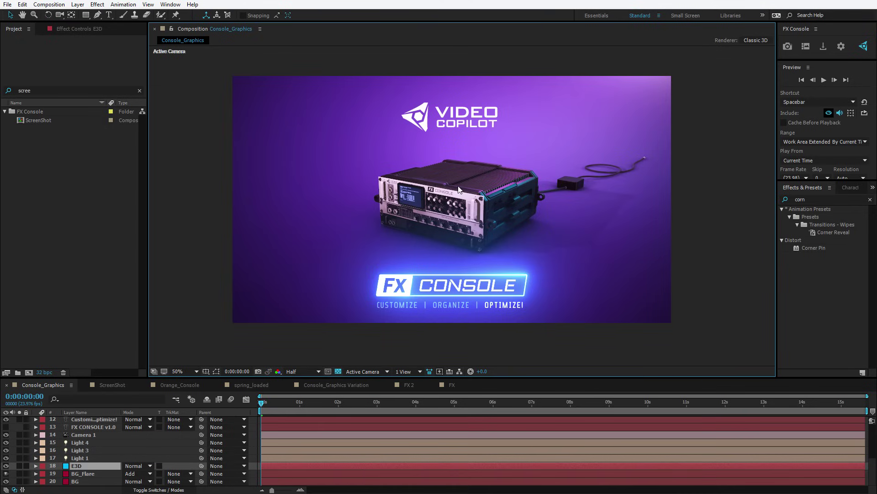
{"action": "key", "text": "ctrl+space"}
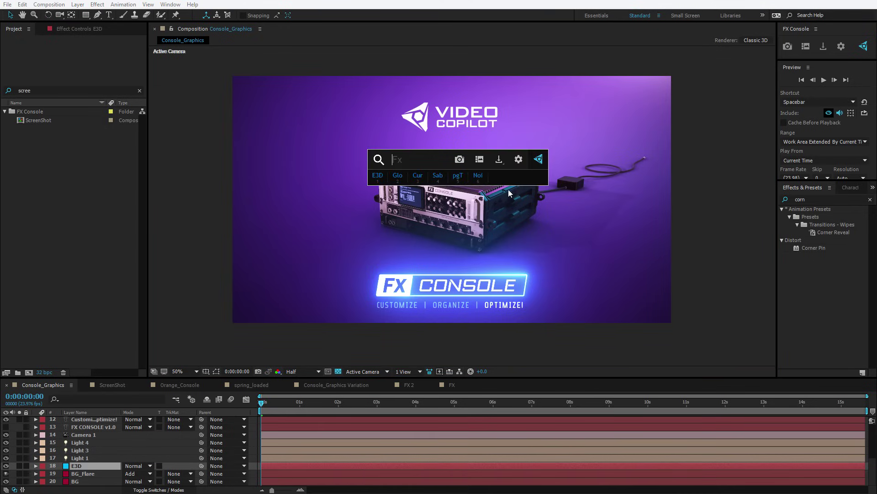
{"action": "left_click", "coordinate": [479, 161]}
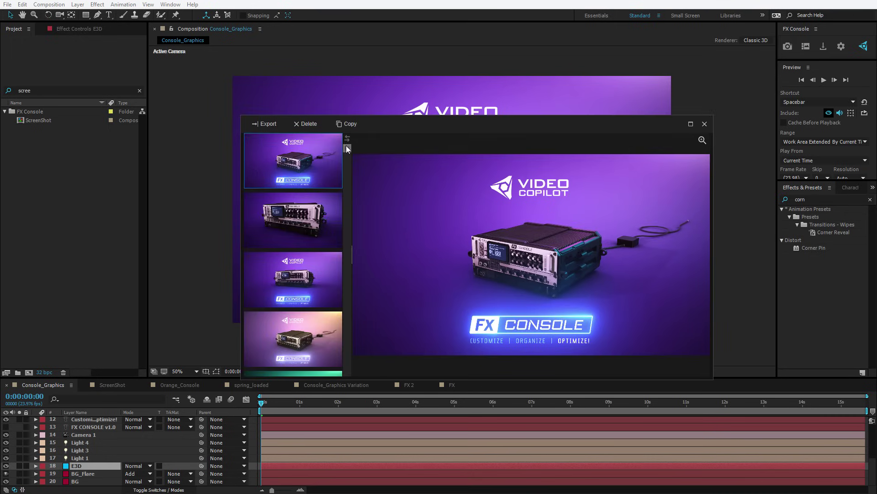
{"action": "mouse_move", "coordinate": [346, 145]}
{"action": "left_mouse_down"}
{"action": "mouse_move", "coordinate": [353, 201]}
{"action": "mouse_move", "coordinate": [352, 141]}
{"action": "left_mouse_up"}
{"action": "left_click_drag", "start_coordinate": [400, 128], "coordinate": [185, 32]}
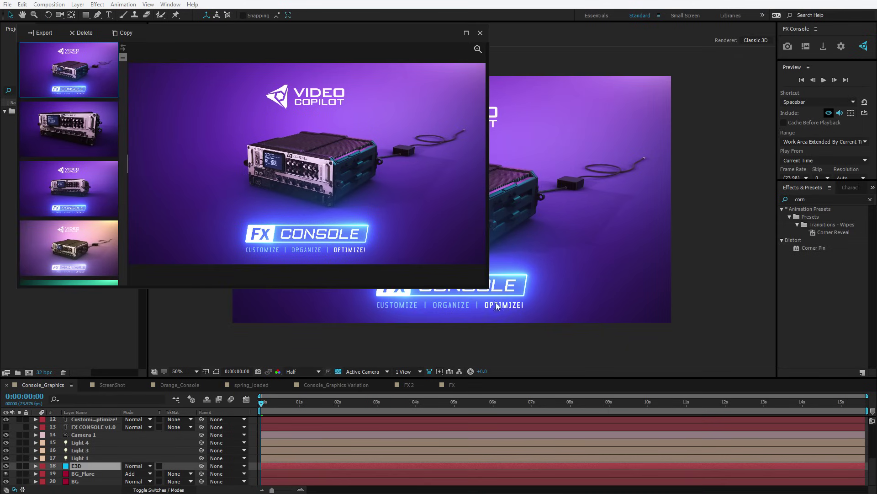
{"action": "left_click_drag", "start_coordinate": [488, 287], "coordinate": [439, 299]}
{"action": "left_click_drag", "start_coordinate": [256, 32], "coordinate": [574, 159]}
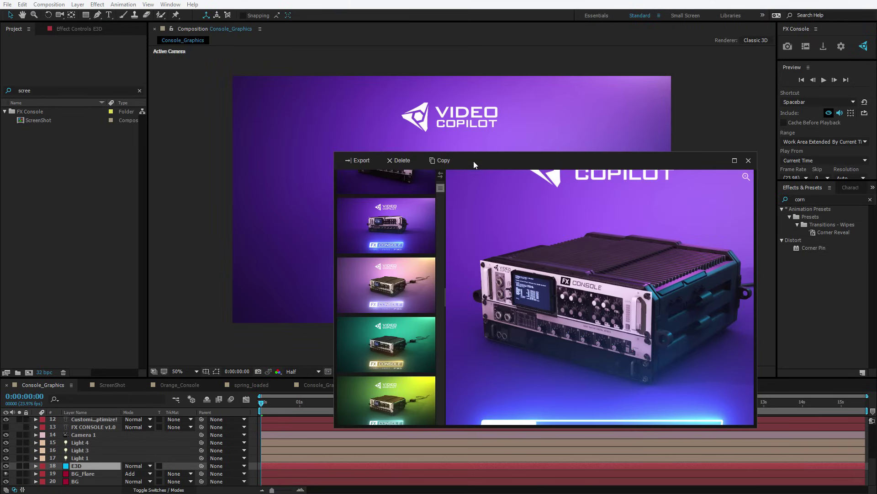
{"action": "left_click_drag", "start_coordinate": [474, 162], "coordinate": [567, 67]}
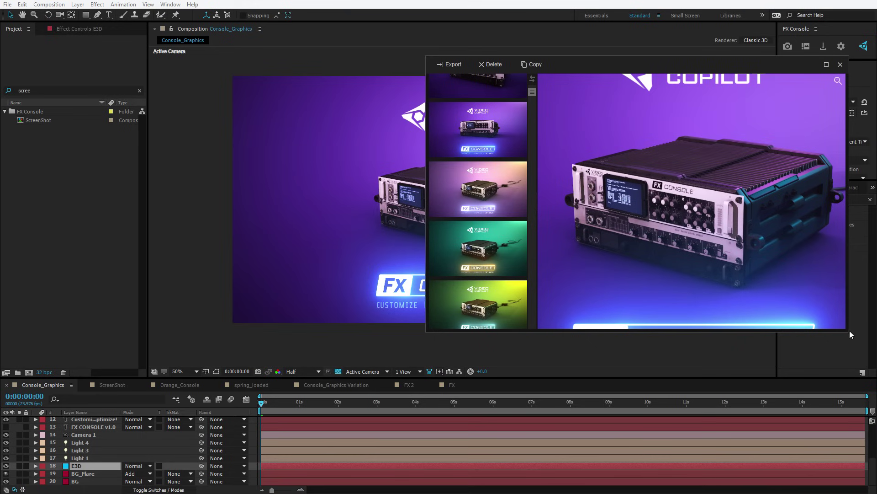
{"action": "left_click_drag", "start_coordinate": [849, 330], "coordinate": [795, 408]}
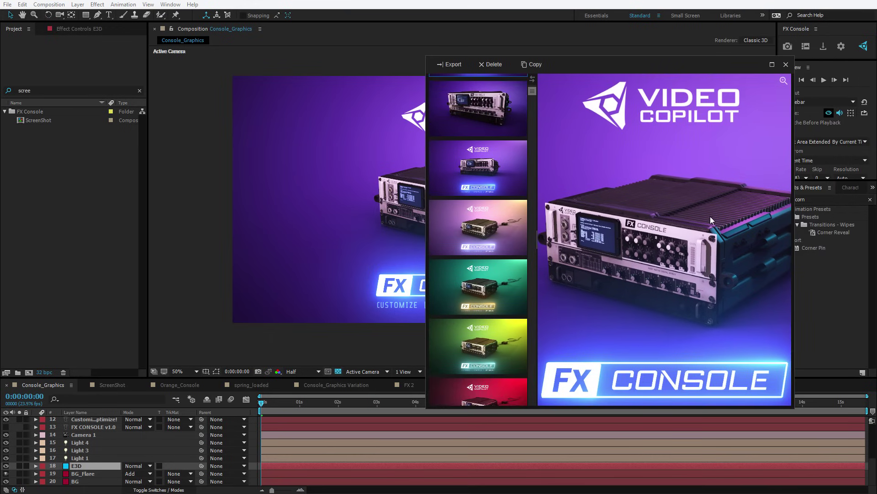
- Compare the second gallery screenshot, the front view of the console, with the first one showing the logos, and close the gallery
{"action": "left_click", "coordinate": [478, 108]}
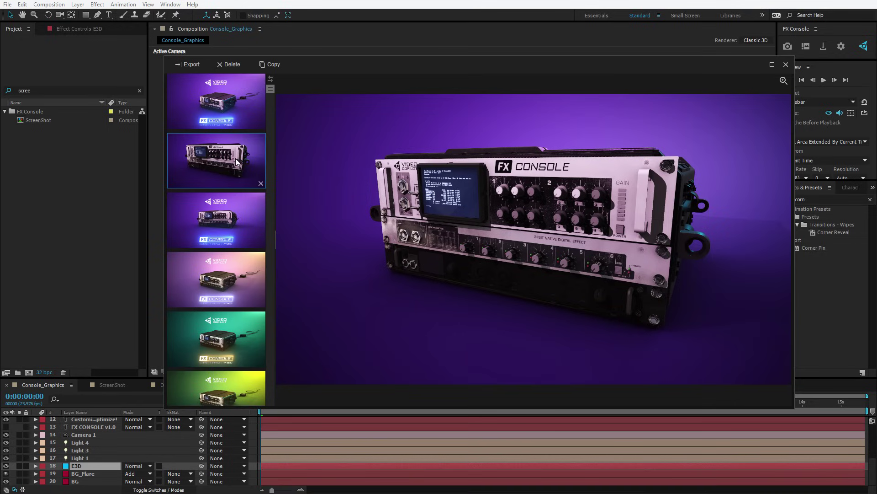
{"action": "left_click", "coordinate": [237, 99]}
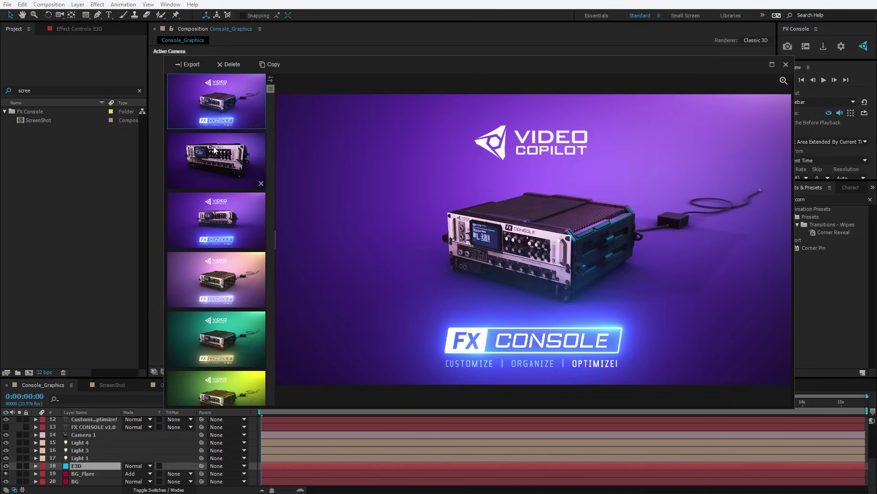
{"action": "left_click", "coordinate": [786, 65]}
- Apply the Tint effect to the FX Adjustment Layer in Console_Graphics through FX Console
{"action": "key", "text": "ctrl+space"}
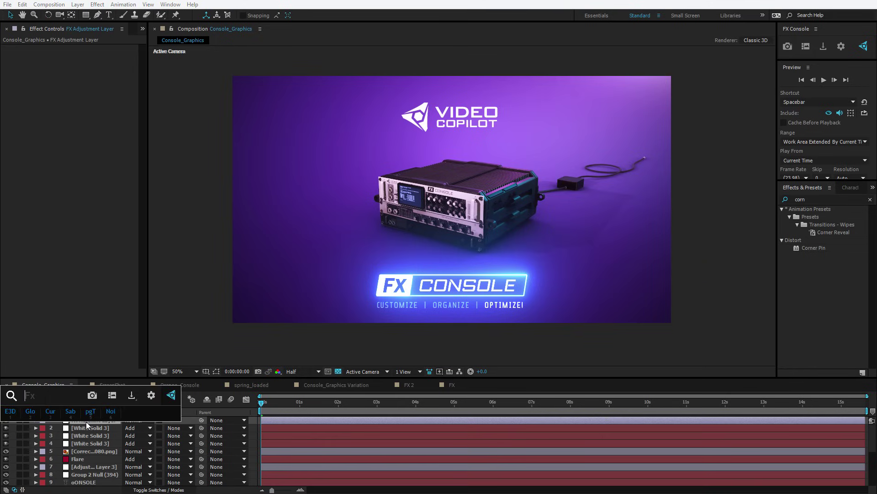
{"action": "type", "text": "tint"}
{"action": "key", "text": "Return"}
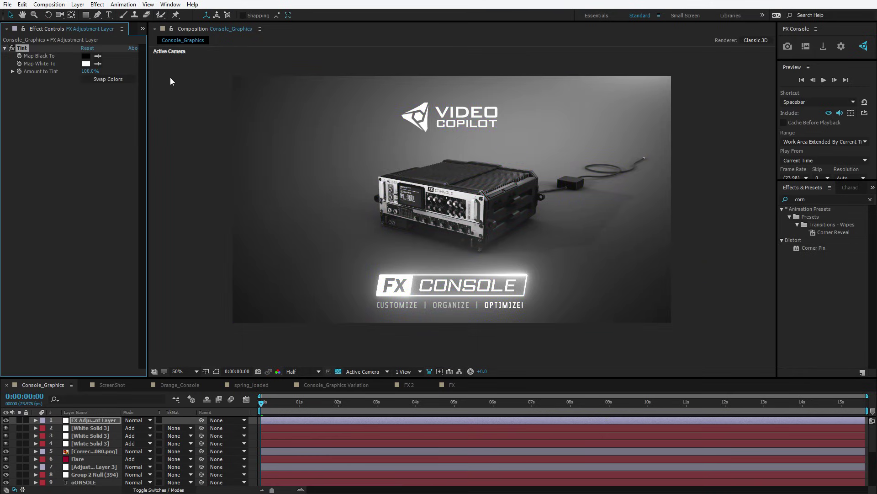
- Take a screenshot of the tinted grayscale Console_Graphics frame through FX Console
{"action": "left_click", "coordinate": [578, 268]}
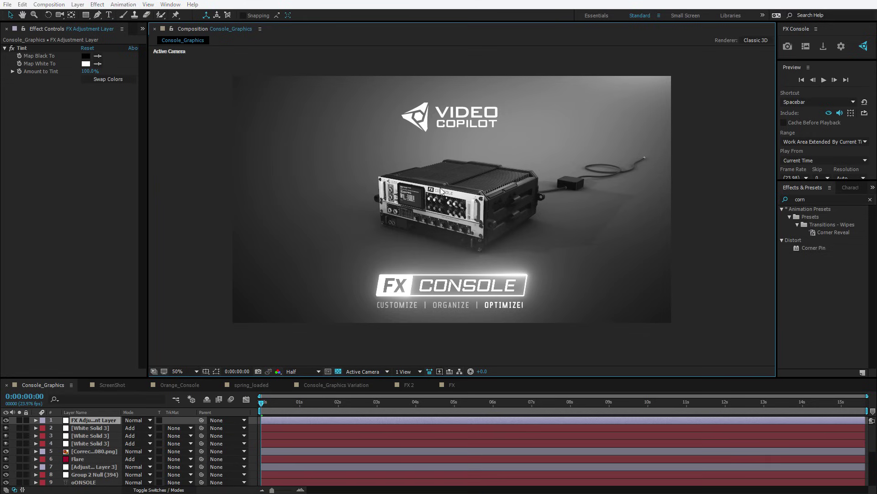
{"action": "key", "text": "ctrl+space"}
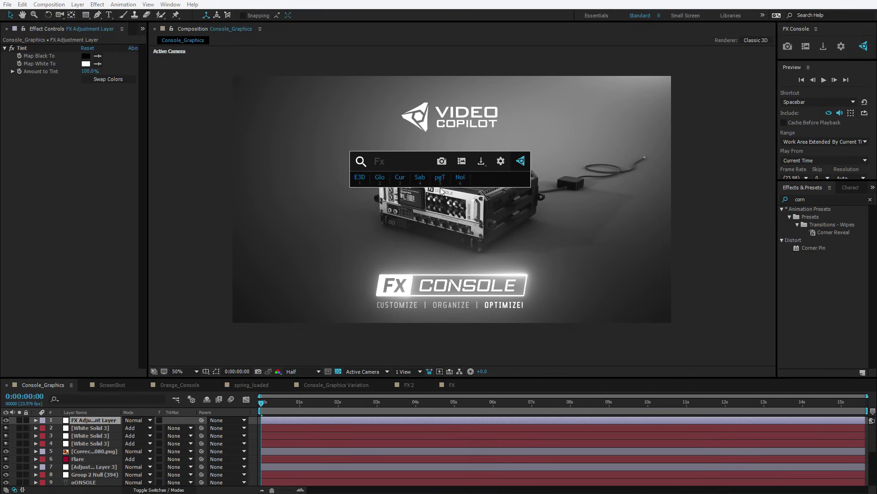
{"action": "left_click", "coordinate": [442, 162]}
{"action": "left_click", "coordinate": [306, 300]}
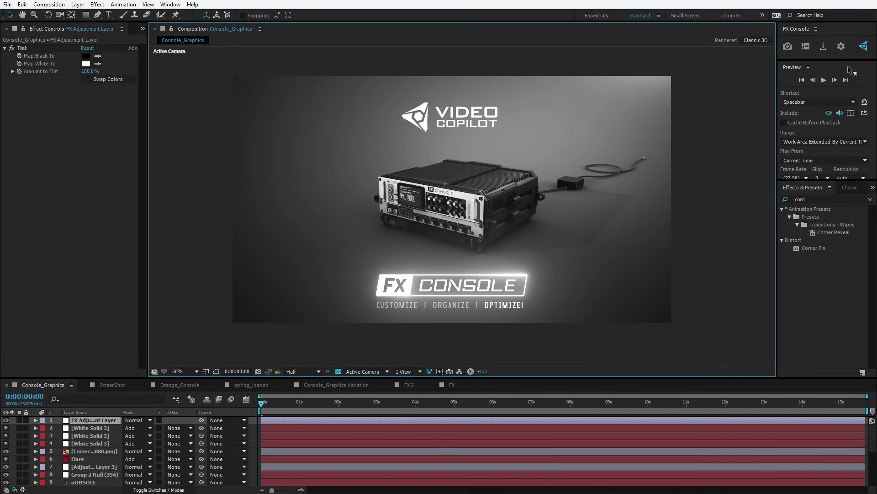
- Open the FX Console screenshot gallery and view the purple, front-view and pink console screenshots one by one
{"action": "left_click", "coordinate": [807, 47]}
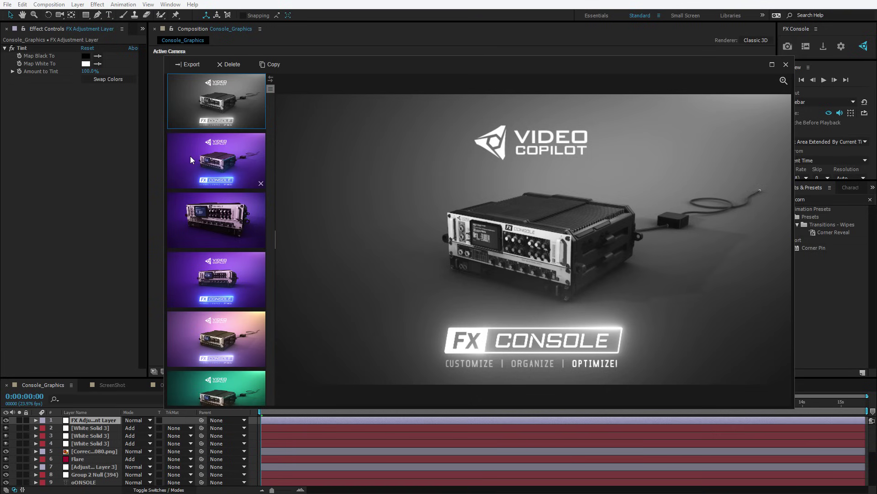
{"action": "left_click", "coordinate": [190, 156]}
{"action": "left_click", "coordinate": [197, 219]}
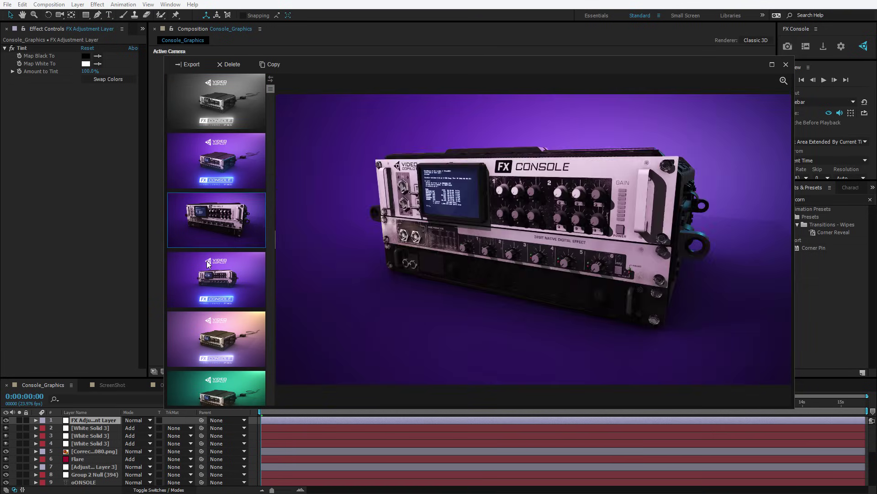
{"action": "left_click", "coordinate": [204, 288]}
{"action": "scroll", "coordinate": [215, 329], "scroll_direction": "down", "scroll_amount": 2}
{"action": "left_click", "coordinate": [218, 287]}
{"action": "scroll", "coordinate": [224, 320], "scroll_direction": "down", "scroll_amount": 3}
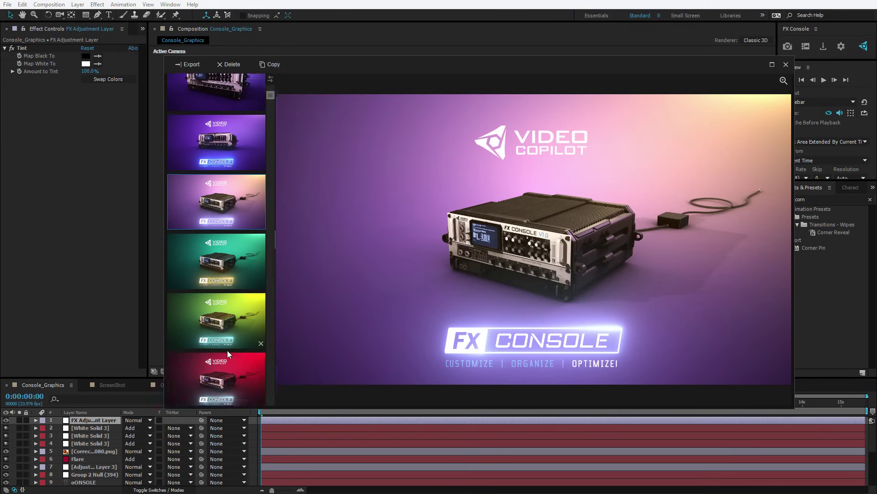
- Browse further through the gallery's color variations, viewing the teal through orange console screenshots
{"action": "left_click", "coordinate": [218, 303]}
{"action": "left_click", "coordinate": [220, 257]}
{"action": "left_click", "coordinate": [229, 173]}
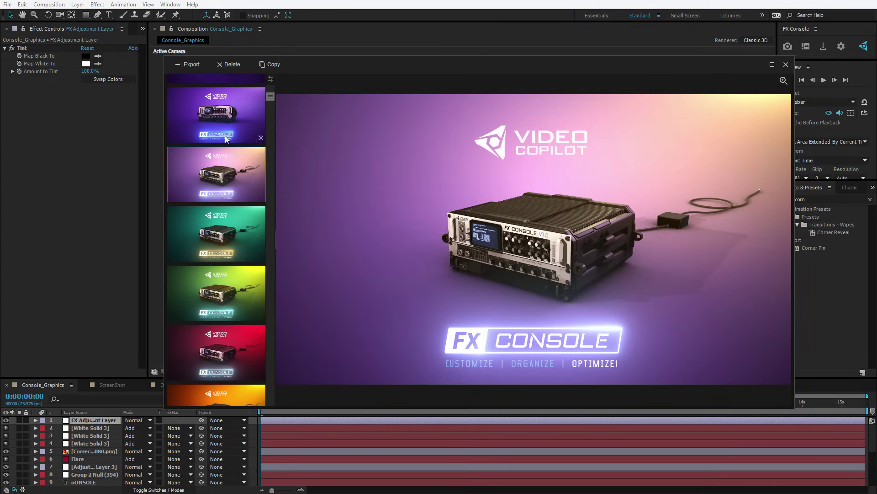
{"action": "scroll", "coordinate": [224, 135], "scroll_direction": "down", "scroll_amount": 3}
{"action": "left_click", "coordinate": [224, 136]}
{"action": "scroll", "coordinate": [218, 202], "scroll_direction": "up", "scroll_amount": 3}
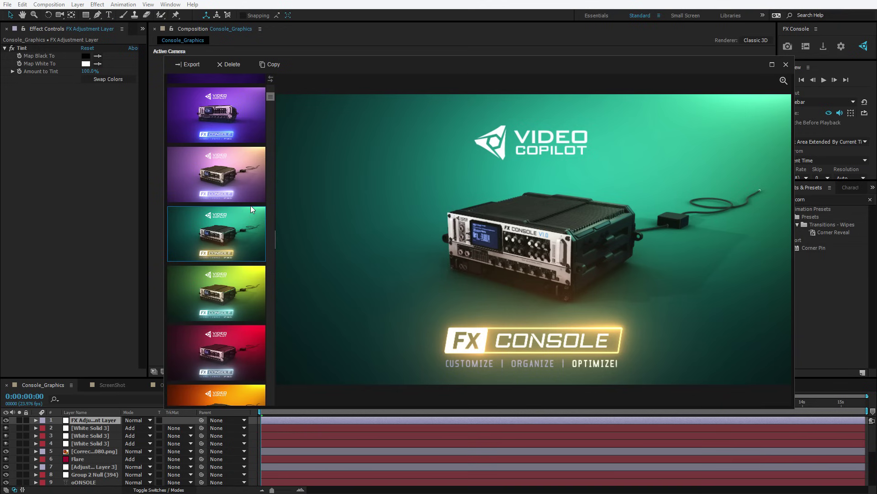
{"action": "key", "text": "Down"}
{"action": "key", "text": "Down"}
{"action": "key", "text": "Down"}
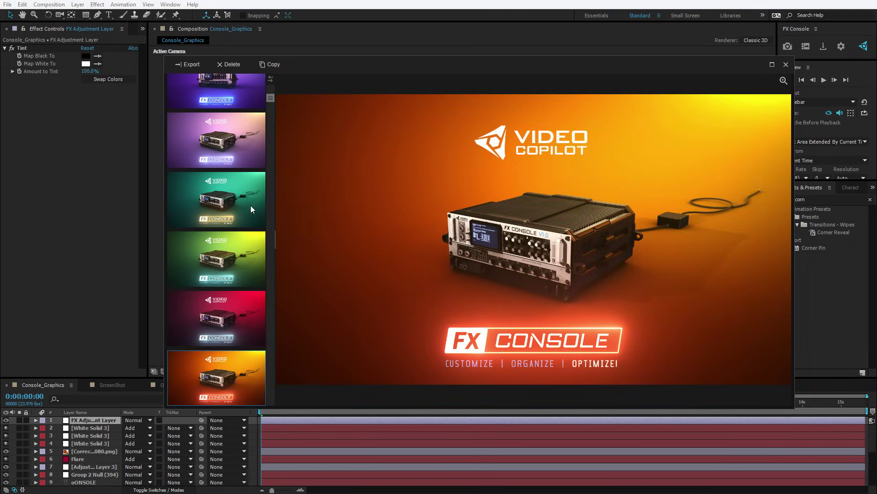
{"action": "scroll", "coordinate": [210, 256], "scroll_direction": "down", "scroll_amount": 3}
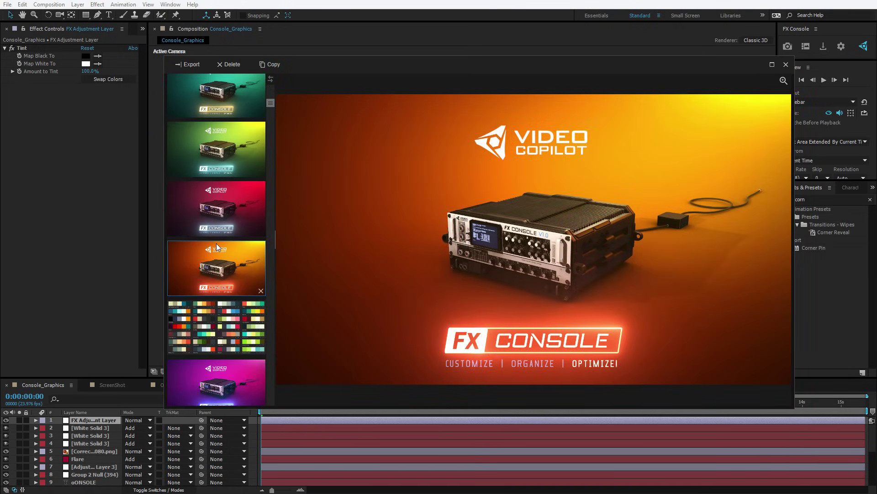
{"action": "scroll", "coordinate": [217, 244], "scroll_direction": "up", "scroll_amount": 2}
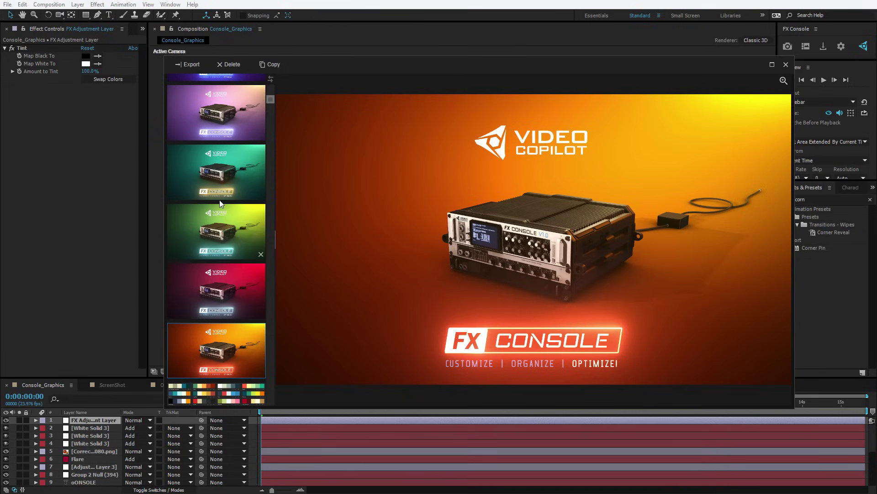
- Compare the red and orange console screenshots, zooming in on both, and enlarge the gallery window to nearly fill the screen
{"action": "left_click", "coordinate": [224, 295], "text": "ctrl"}
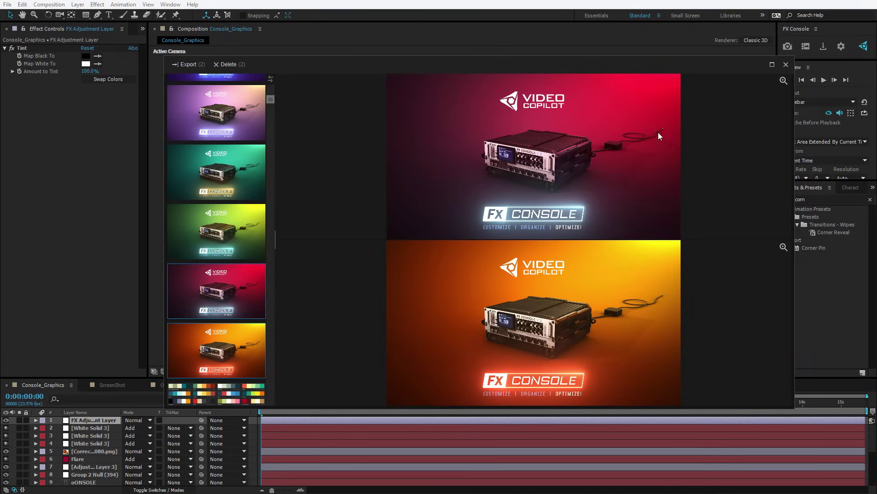
{"action": "left_click", "coordinate": [531, 372]}
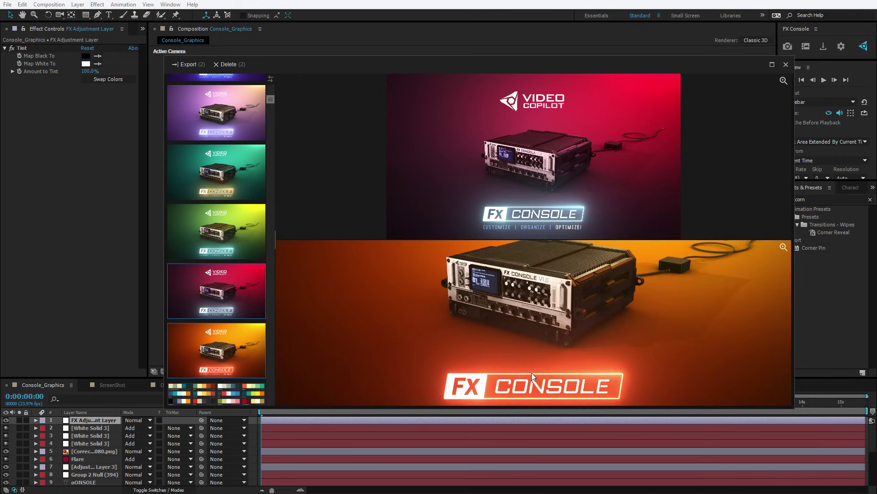
{"action": "left_click", "coordinate": [561, 92]}
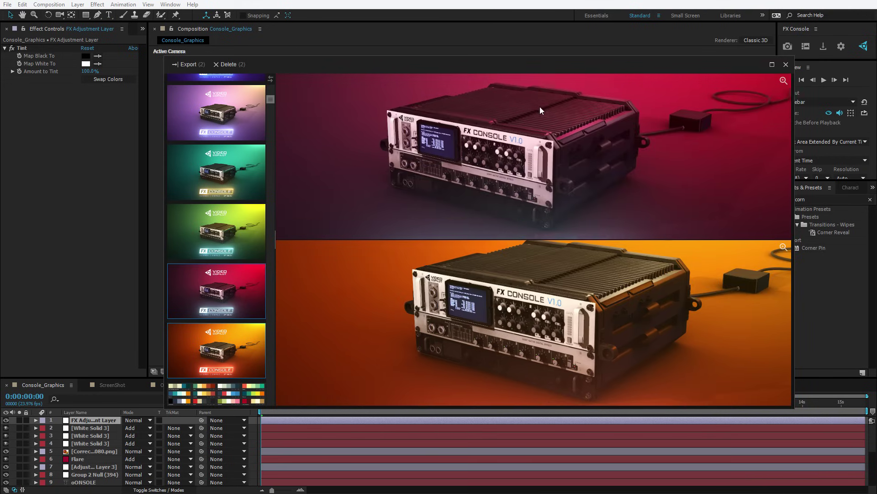
{"action": "left_click_drag", "start_coordinate": [538, 65], "coordinate": [385, 33]}
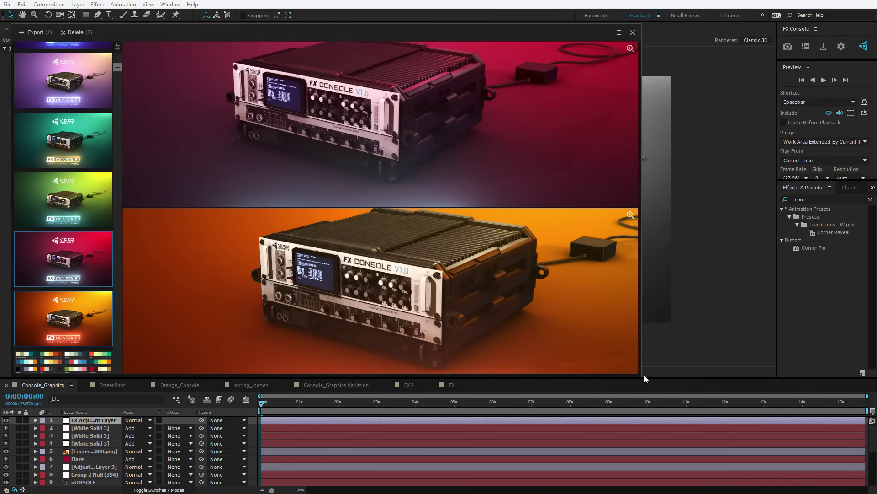
{"action": "left_click_drag", "start_coordinate": [643, 375], "coordinate": [876, 484]}
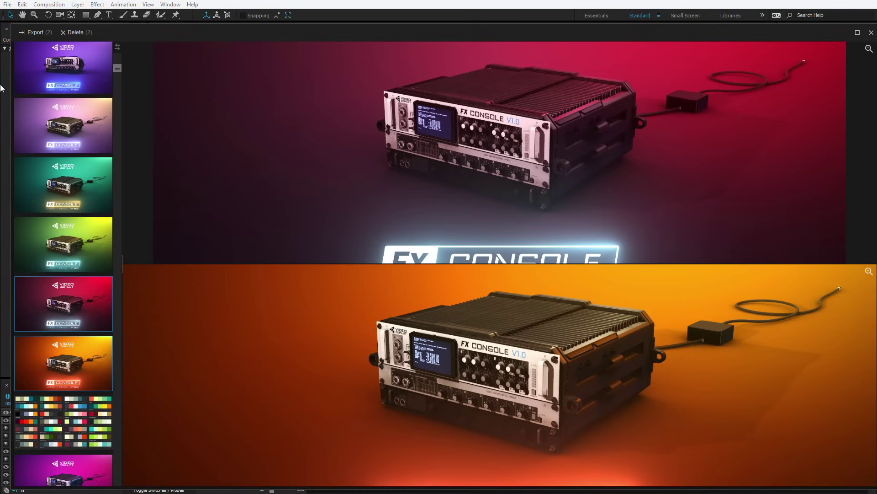
- Compare the pink, teal, green and red console screenshots together in a four-way view
{"action": "scroll", "coordinate": [37, 144], "scroll_direction": "up", "scroll_amount": 1}
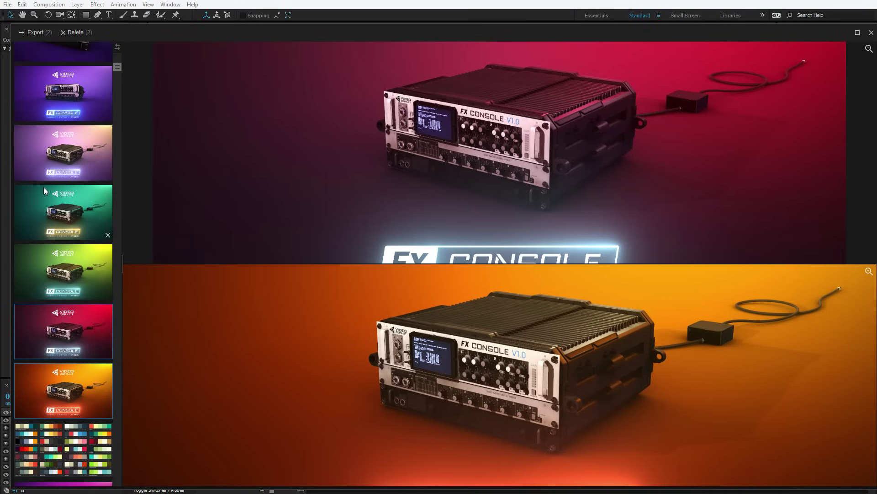
{"action": "left_click", "coordinate": [64, 150]}
{"action": "left_click", "coordinate": [68, 214], "text": "ctrl"}
{"action": "left_click", "coordinate": [68, 272], "text": "ctrl"}
{"action": "left_click", "coordinate": [68, 322], "text": "ctrl"}
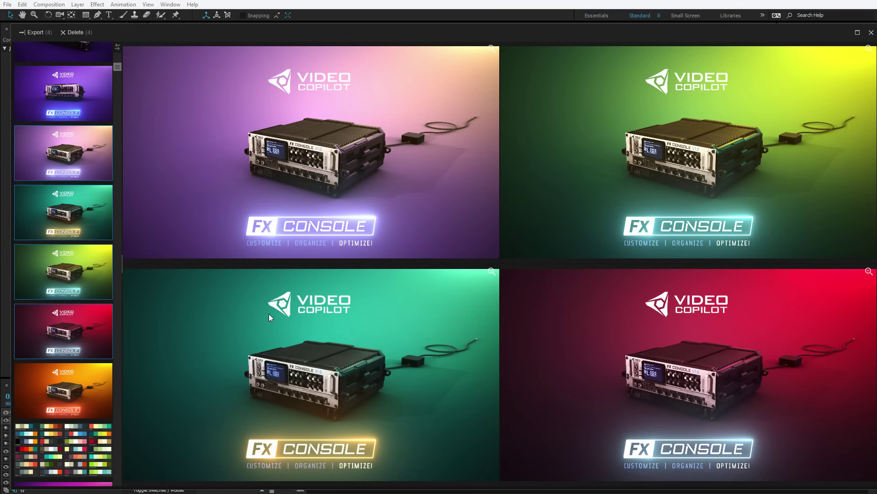